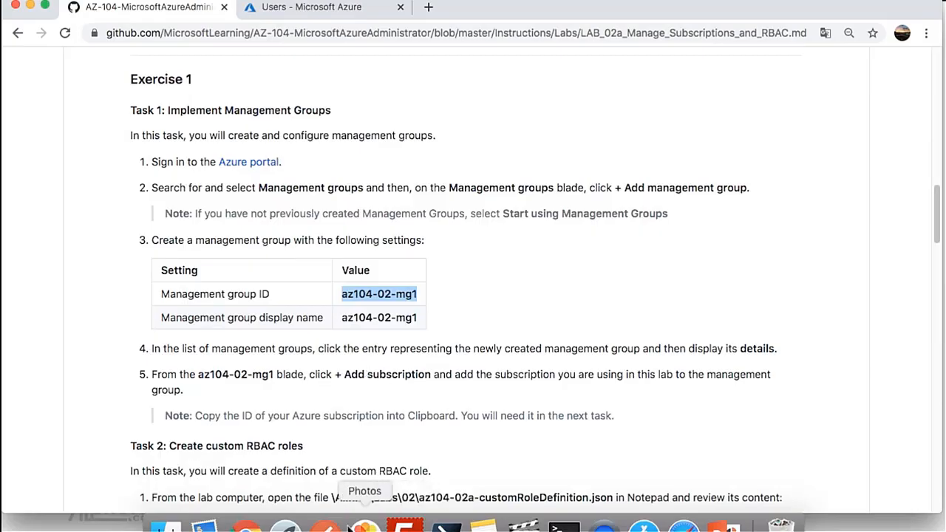
Create a management group with ID and display name az104-02-mg1 under Tenant Root Group.
{"action": "left_click", "coordinate": [307, 9]}
{"action": "left_click", "coordinate": [55, 85]}
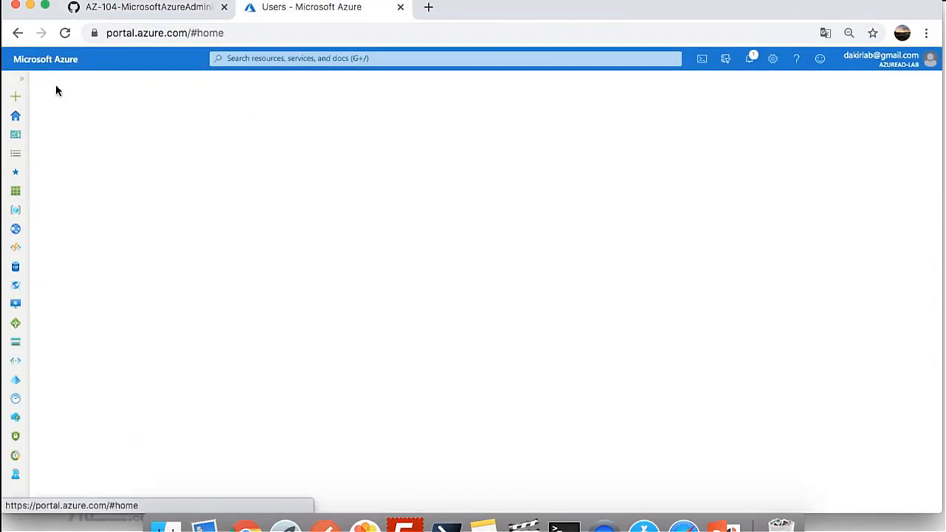
{"action": "left_click", "coordinate": [380, 58]}
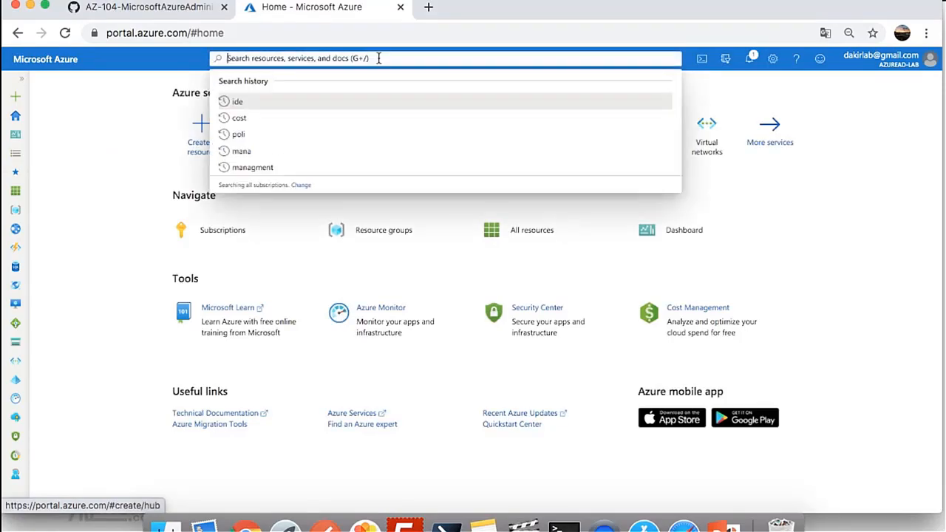
{"action": "type", "text": "mana"}
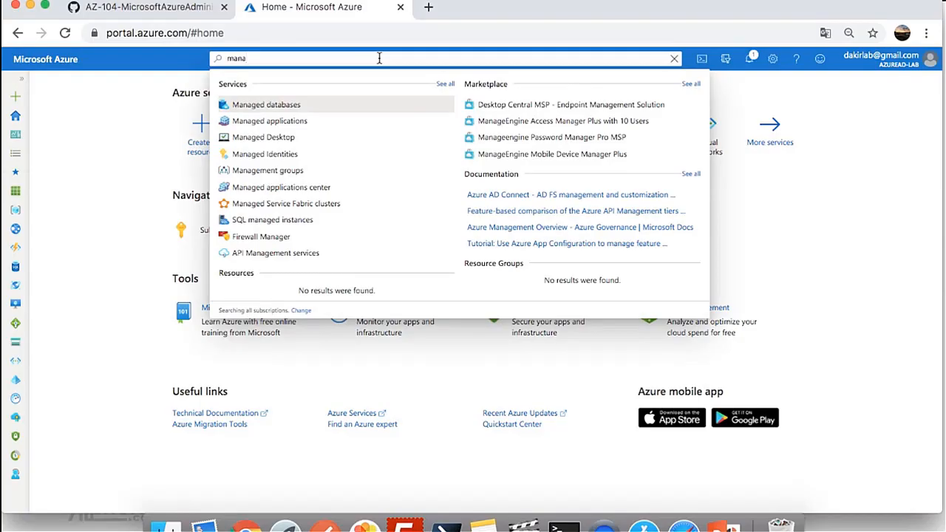
{"action": "left_click", "coordinate": [287, 170]}
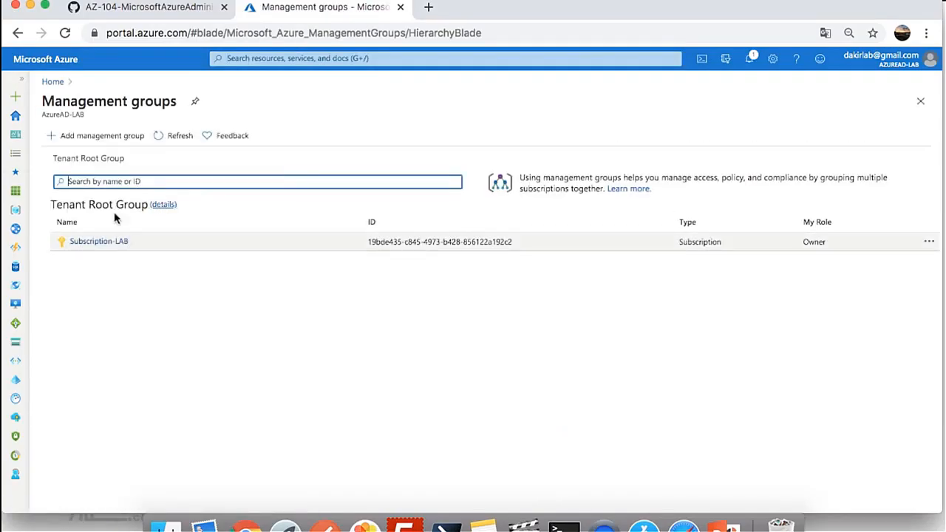
{"action": "left_click", "coordinate": [91, 142]}
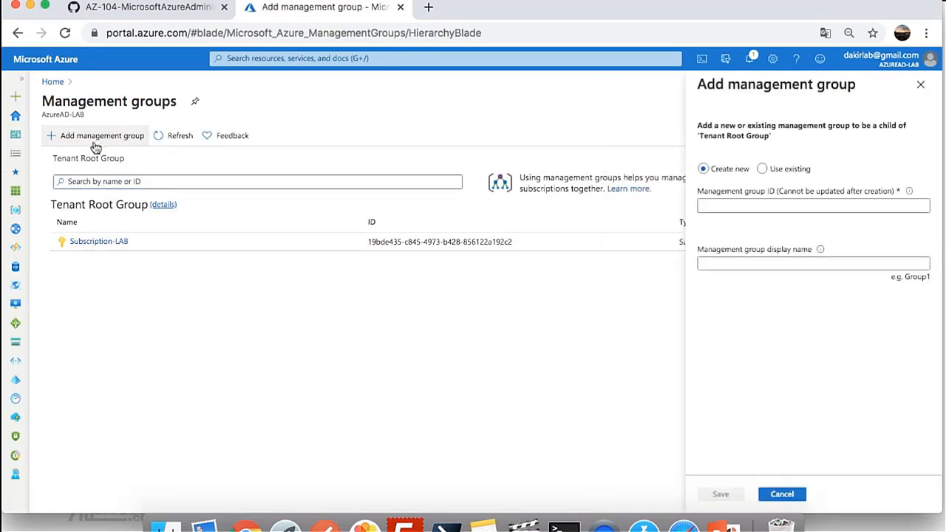
{"action": "type", "text": "az104-02-mg1"}
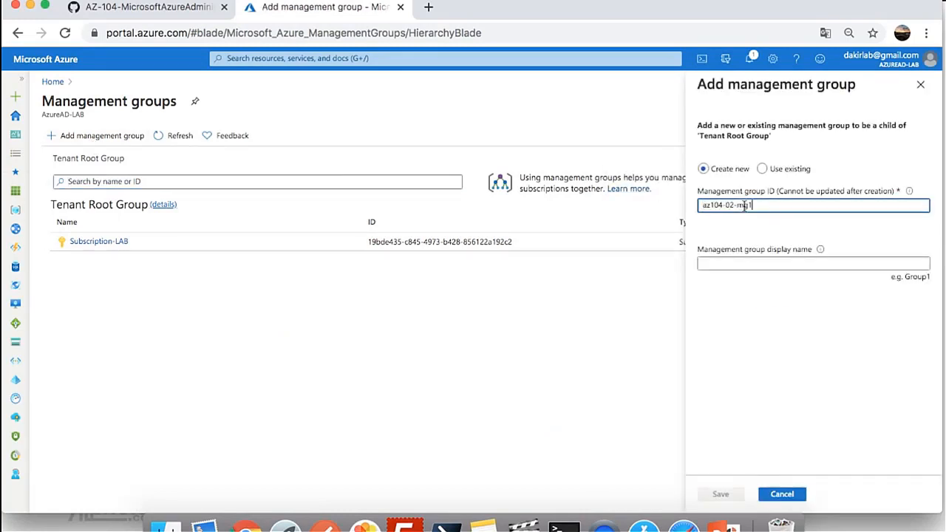
{"action": "left_click", "coordinate": [752, 264]}
{"action": "type", "text": "az104-02-mg1"}
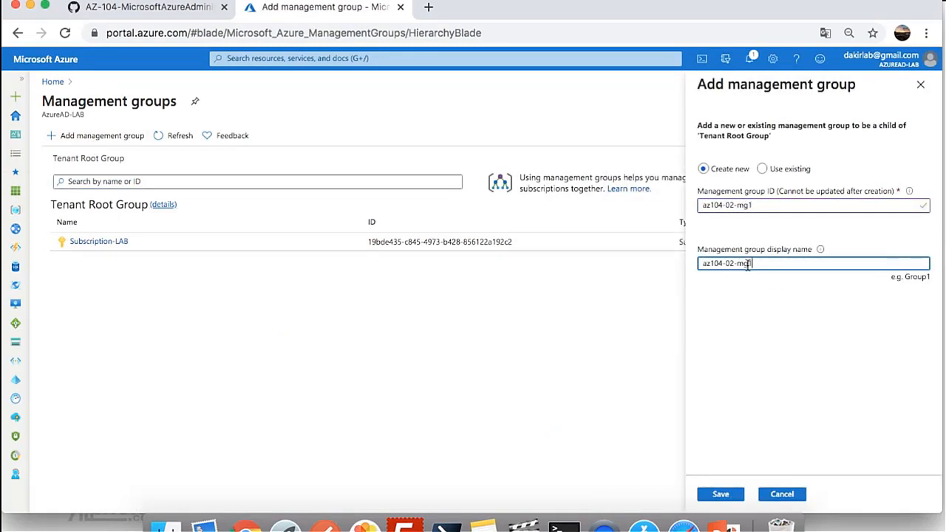
{"action": "left_click", "coordinate": [722, 494]}
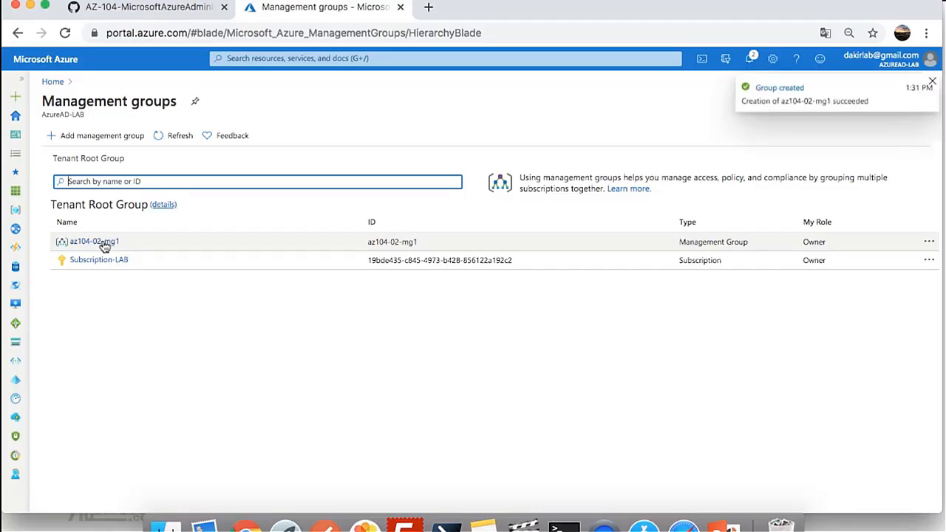
Add Subscription-LAB to the az104-02-mg1 management group from its details page.
{"action": "left_click", "coordinate": [94, 241]}
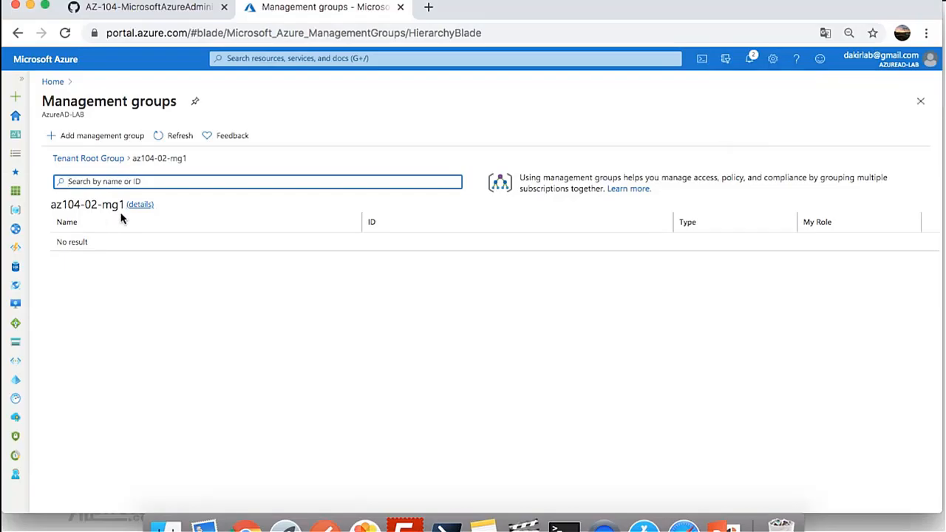
{"action": "left_click", "coordinate": [138, 206]}
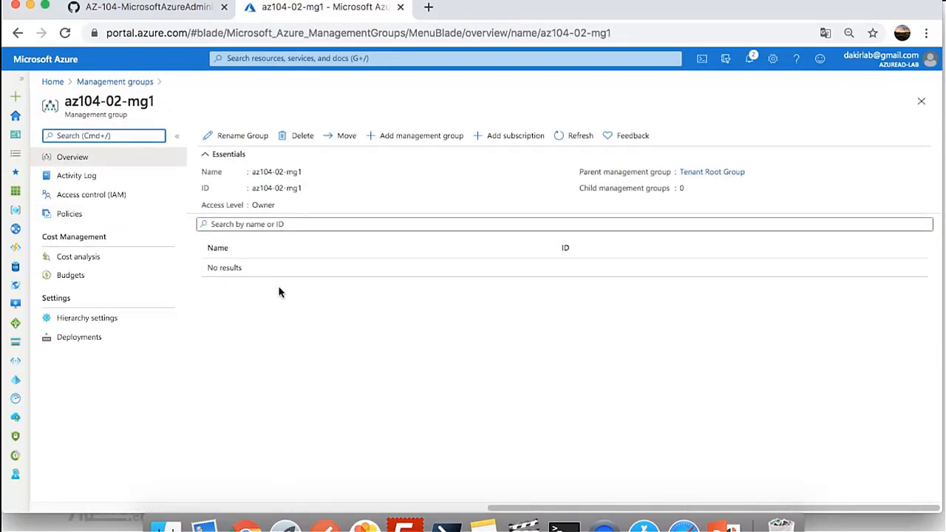
{"action": "left_click", "coordinate": [515, 139]}
{"action": "left_click", "coordinate": [750, 177]}
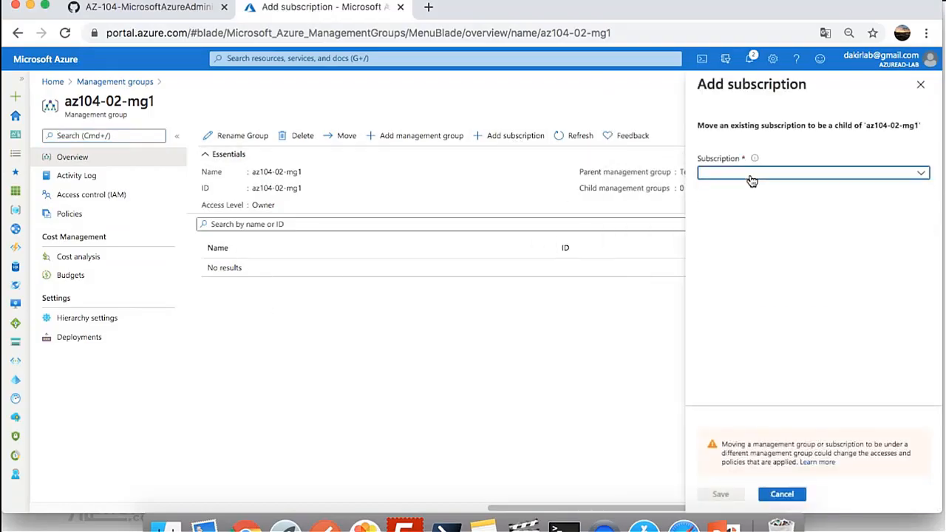
{"action": "left_click", "coordinate": [748, 191]}
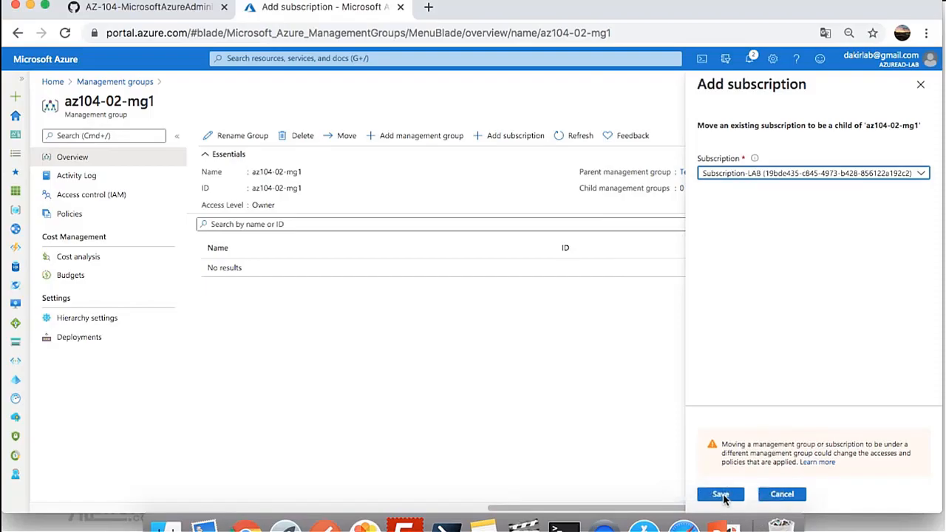
{"action": "left_click", "coordinate": [721, 494]}
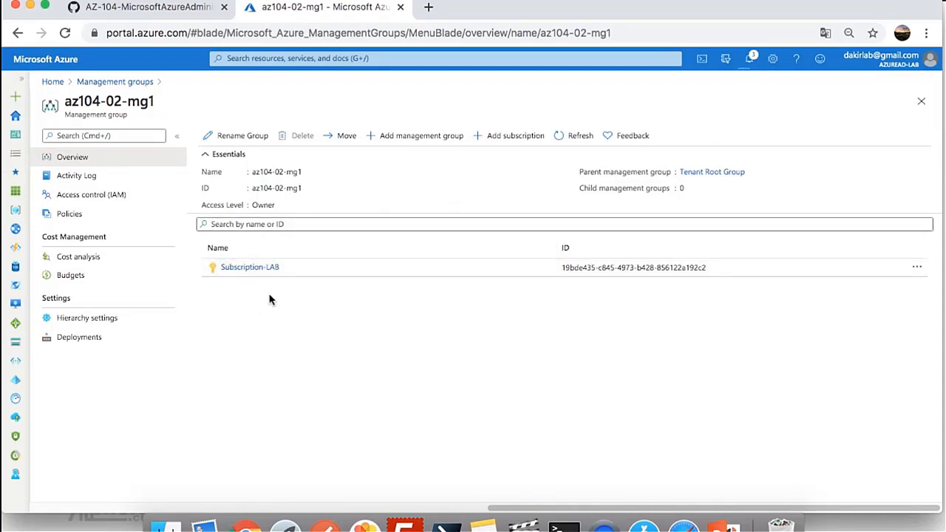
Return to the Management groups hierarchy and highlight the az104-02-mg1 name.
{"action": "left_click", "coordinate": [133, 83]}
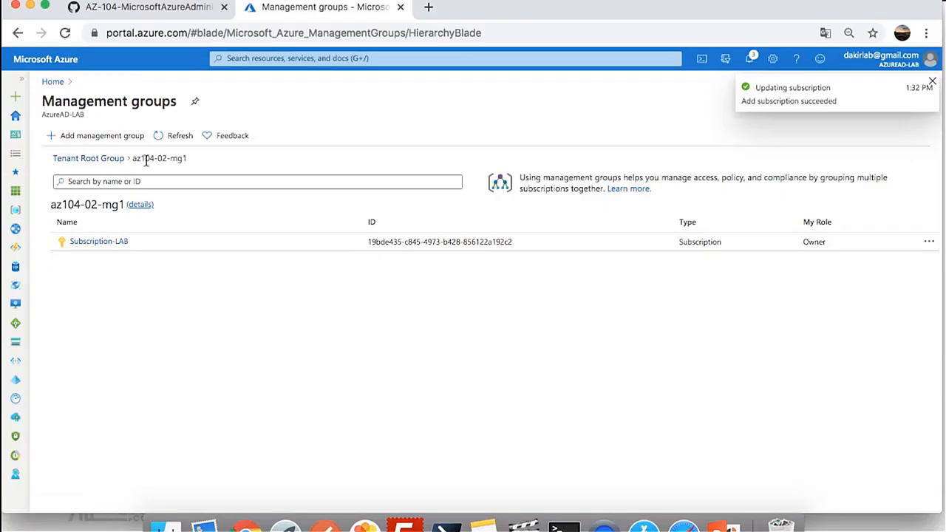
{"action": "left_click_drag", "start_coordinate": [188, 159], "coordinate": [139, 161]}
{"action": "left_click", "coordinate": [169, 287]}
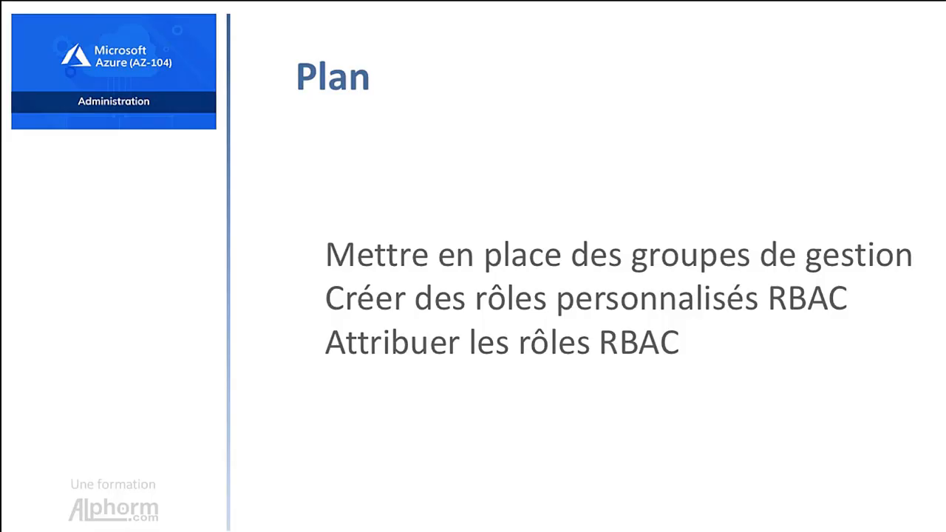
Leave the Plan slide and go back to the GitHub lab page at Task 2.
{"action": "key", "text": "super+Tab"}
{"action": "key", "text": "super+Tab"}
{"action": "key", "text": "super+Tab"}
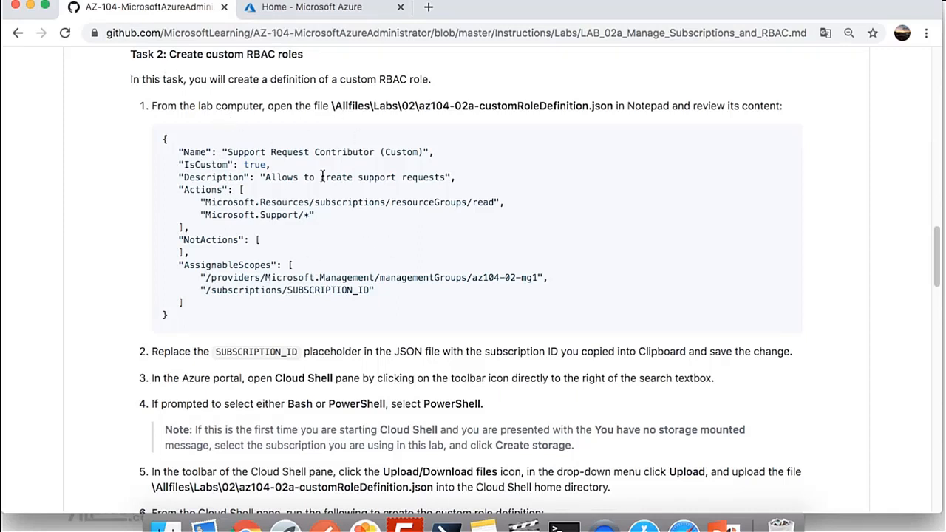
Highlight the custom role JSON file name, SUBSCRIPTION_ID, Actions and az104-02-mg1 assignable scope.
{"action": "left_click_drag", "start_coordinate": [332, 107], "coordinate": [419, 106]}
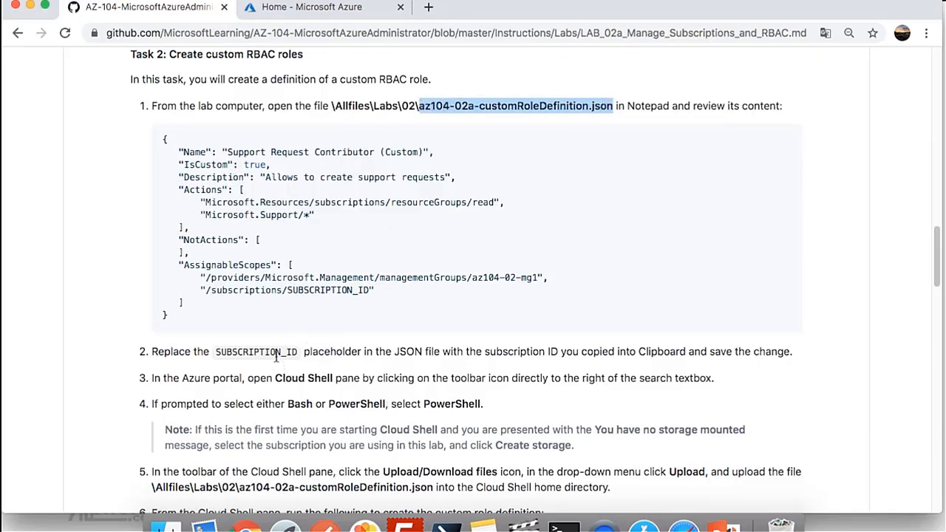
{"action": "left_click_drag", "start_coordinate": [299, 353], "coordinate": [216, 352]}
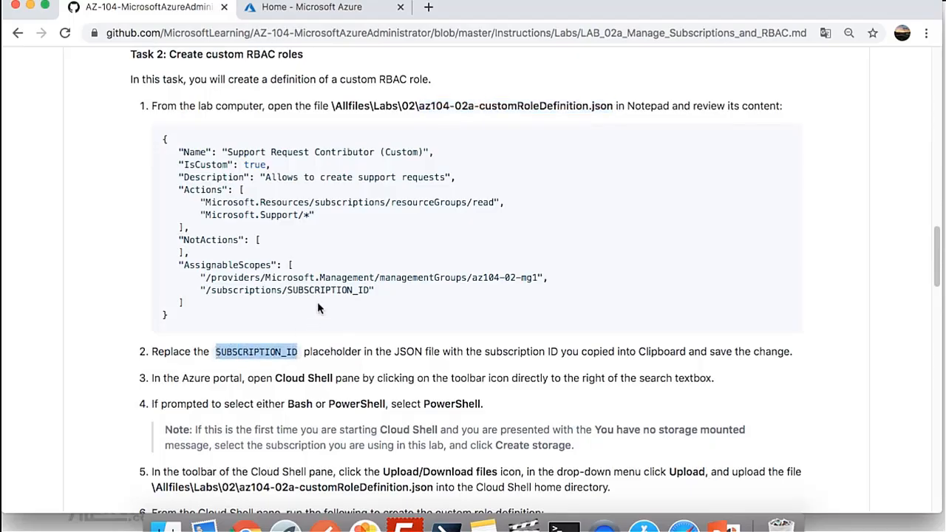
{"action": "left_click_drag", "start_coordinate": [287, 289], "coordinate": [368, 290]}
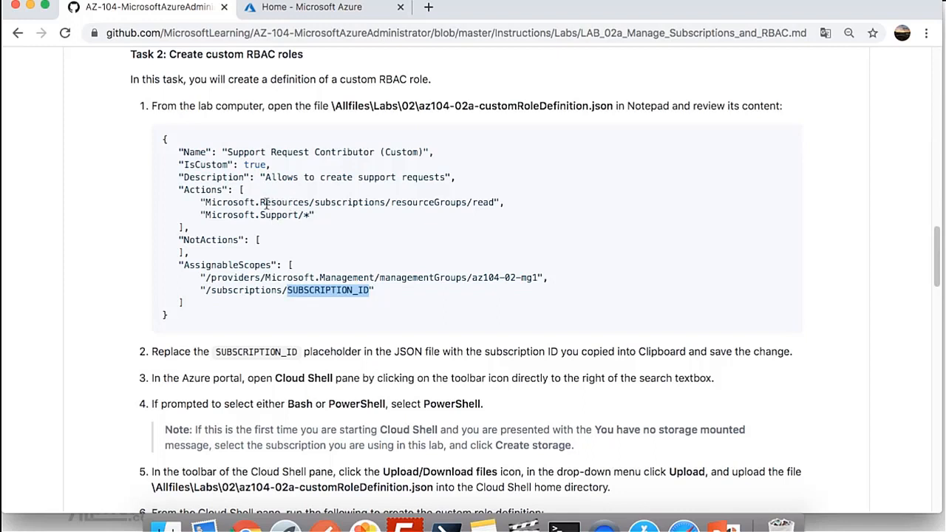
{"action": "left_click_drag", "start_coordinate": [258, 203], "coordinate": [473, 206]}
{"action": "double_click", "coordinate": [484, 203]}
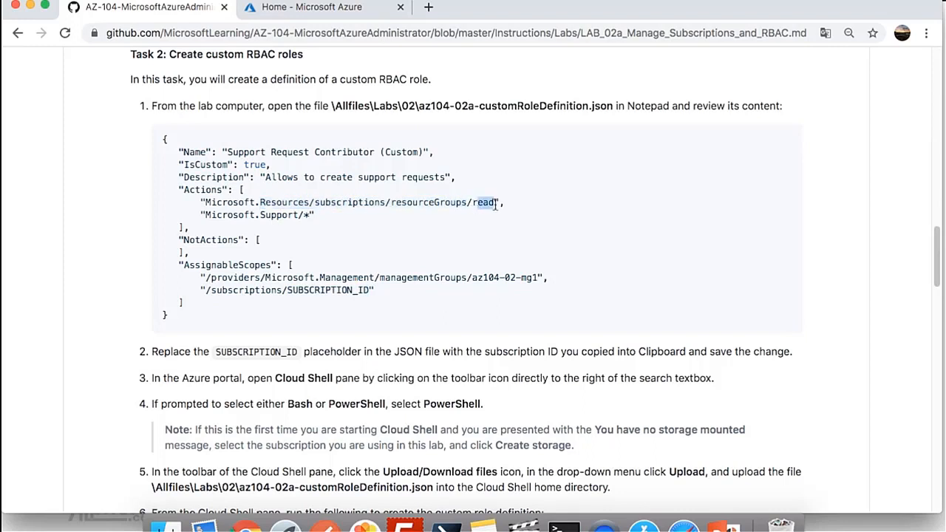
{"action": "left_click_drag", "start_coordinate": [311, 215], "coordinate": [206, 215]}
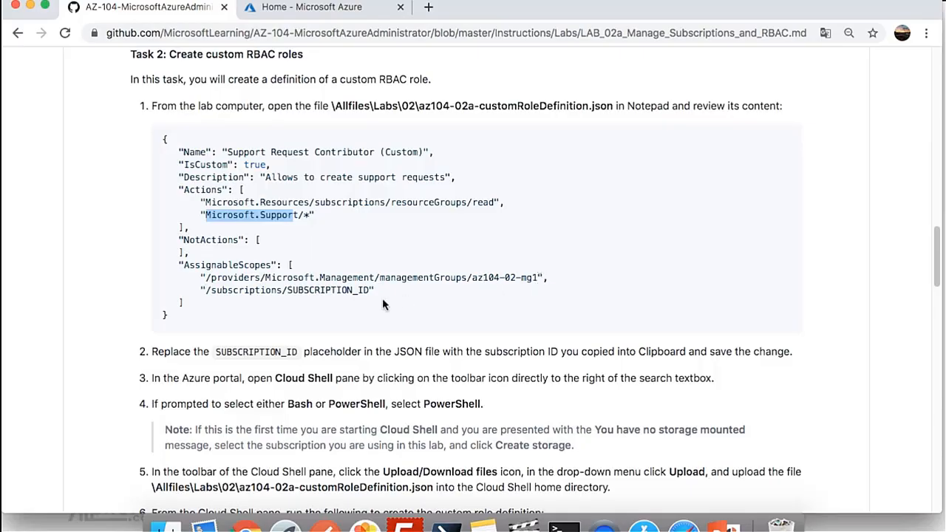
{"action": "left_click_drag", "start_coordinate": [370, 292], "coordinate": [287, 291]}
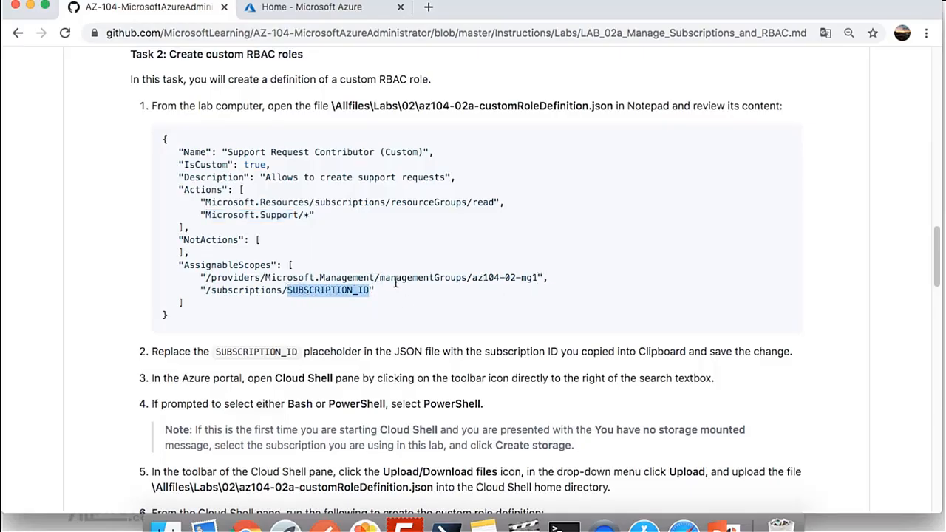
{"action": "left_click_drag", "start_coordinate": [475, 277], "coordinate": [536, 279]}
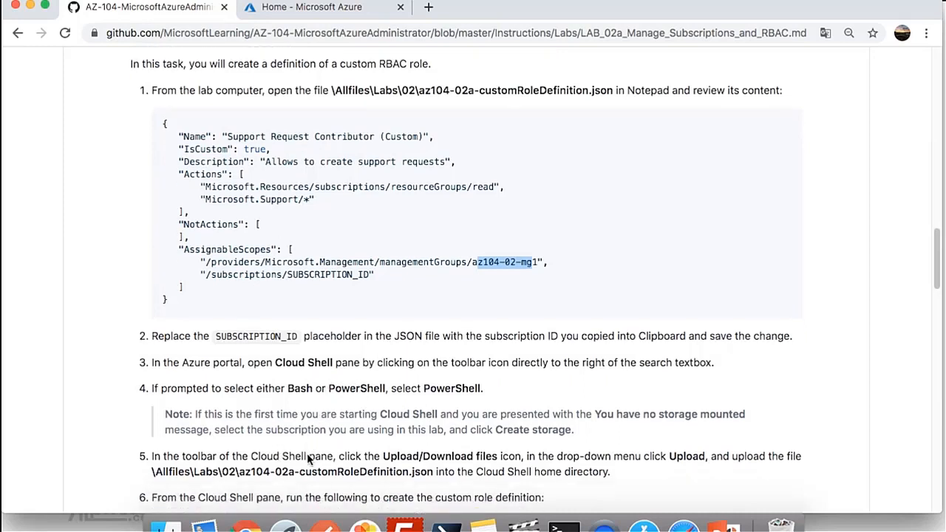
Scroll to step 6 and highlight the New-AzRoleDefinition command.
{"action": "scroll", "coordinate": [307, 455], "scroll_direction": "down", "scroll_amount": 3}
{"action": "scroll", "coordinate": [307, 456], "scroll_direction": "down", "scroll_amount": 5}
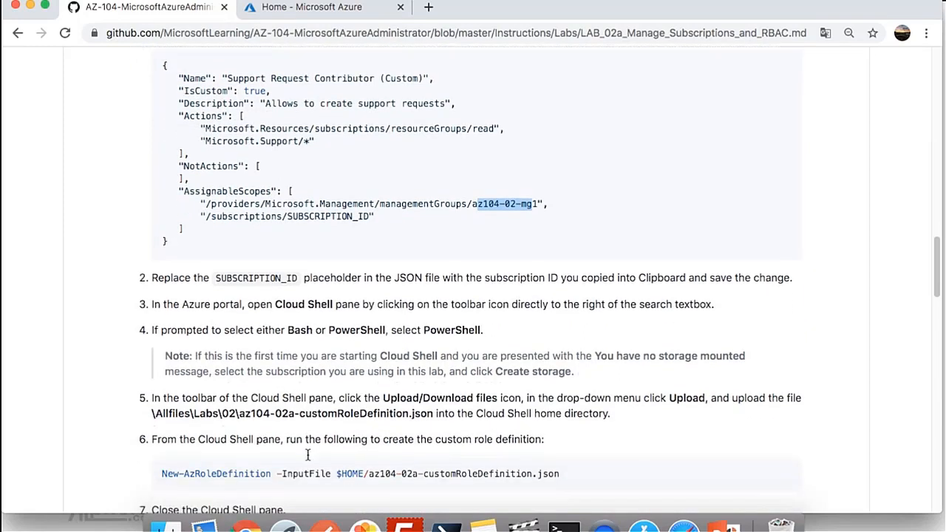
{"action": "left_click_drag", "start_coordinate": [163, 384], "coordinate": [563, 386]}
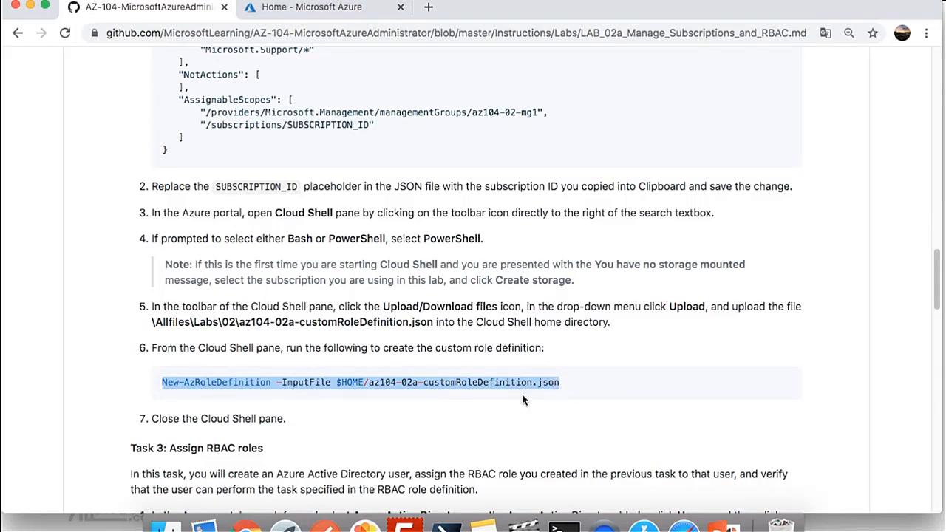
{"action": "scroll", "coordinate": [521, 397], "scroll_direction": "up", "scroll_amount": 4}
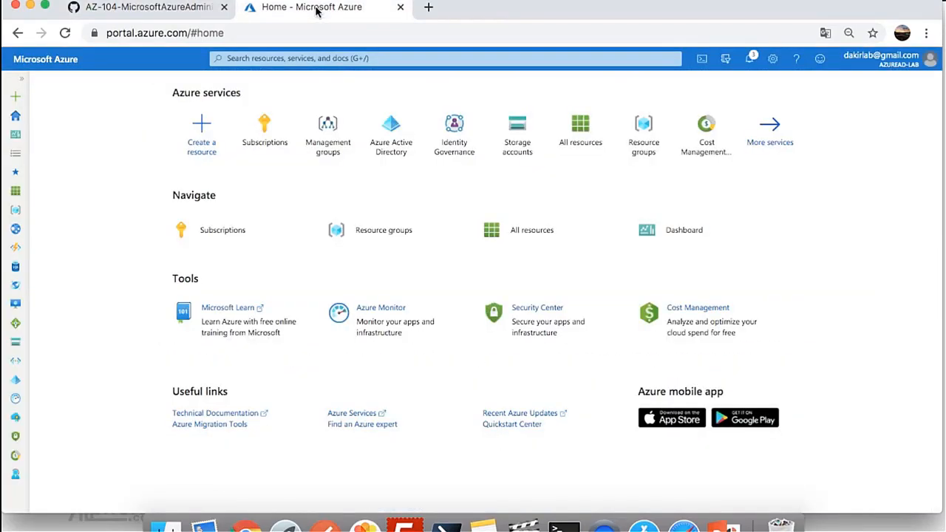
Launch PowerShell Cloud Shell and create its storage in Subscription-LAB.
{"action": "left_click", "coordinate": [702, 59]}
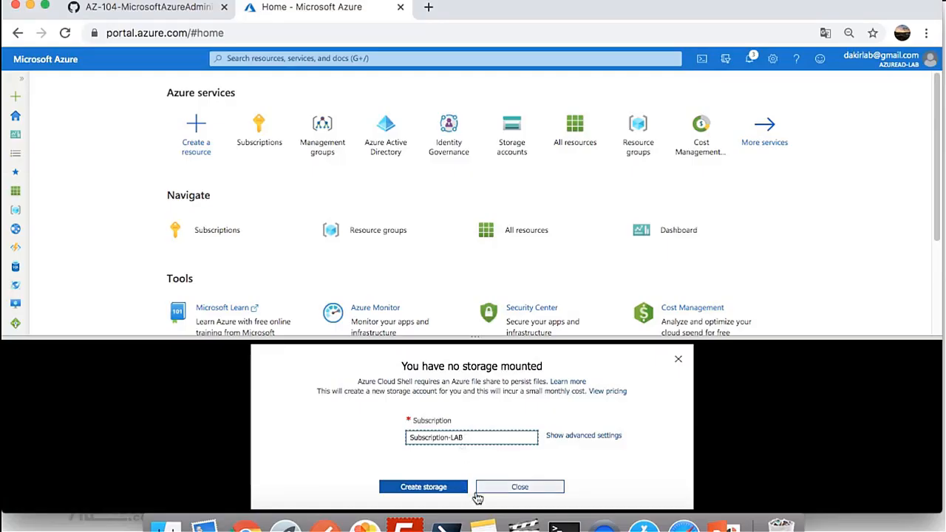
{"action": "left_click", "coordinate": [441, 491]}
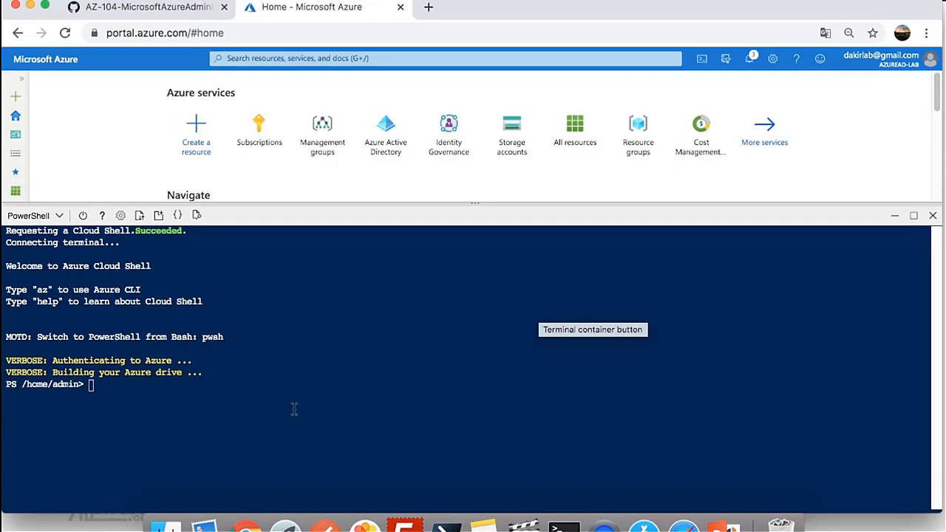
Upload az104-02a-customRoleDefinition.json to Cloud Shell.
{"action": "left_click", "coordinate": [96, 388]}
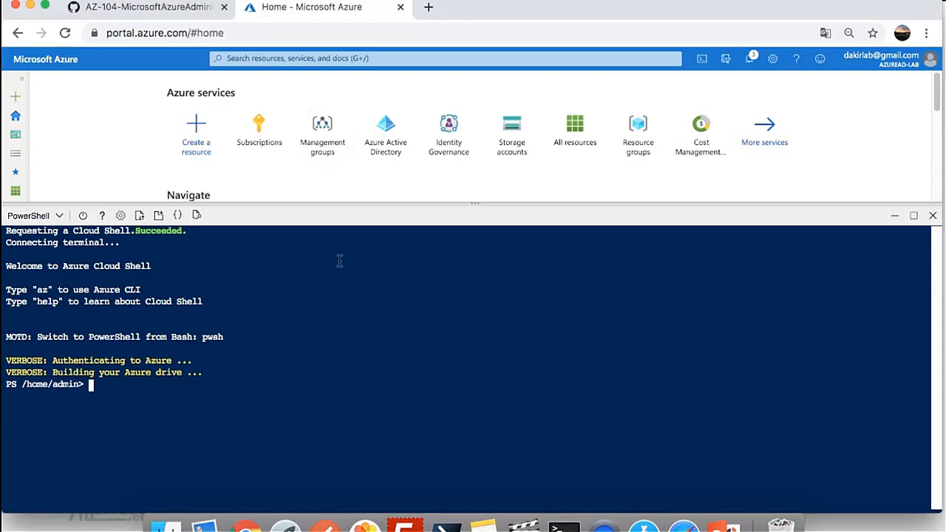
{"action": "left_click", "coordinate": [140, 217]}
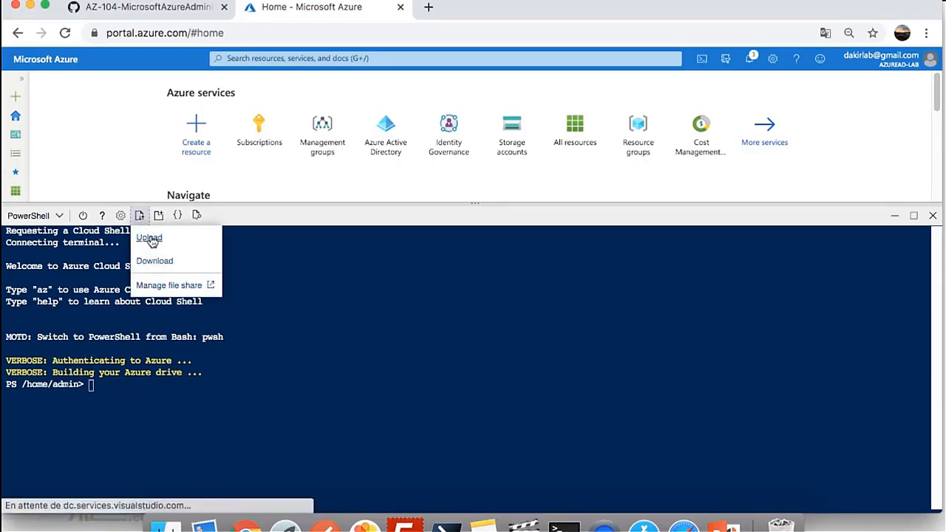
{"action": "left_click", "coordinate": [151, 240]}
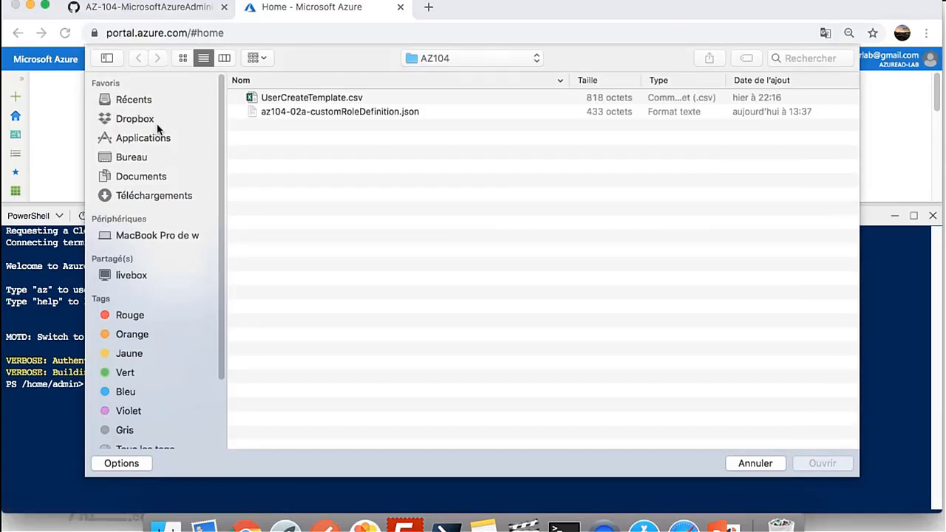
{"action": "left_click", "coordinate": [333, 116]}
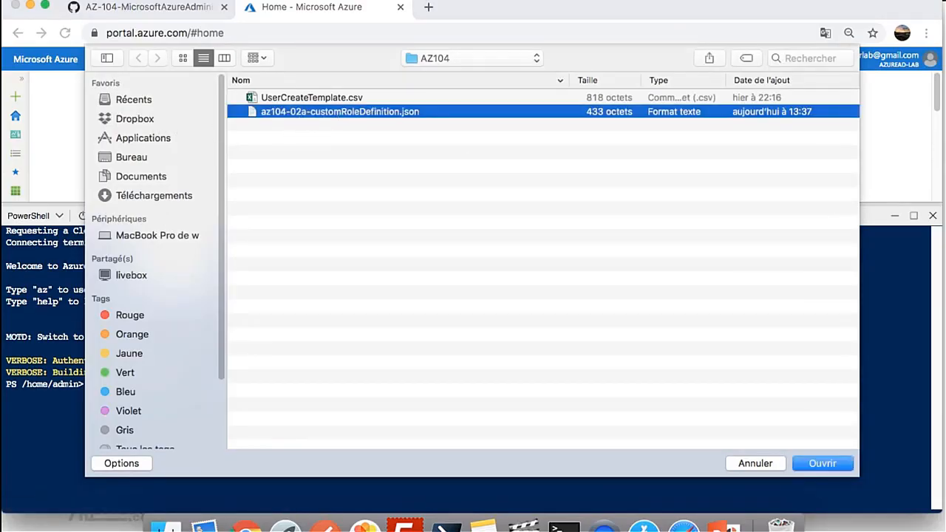
{"action": "left_click", "coordinate": [821, 463]}
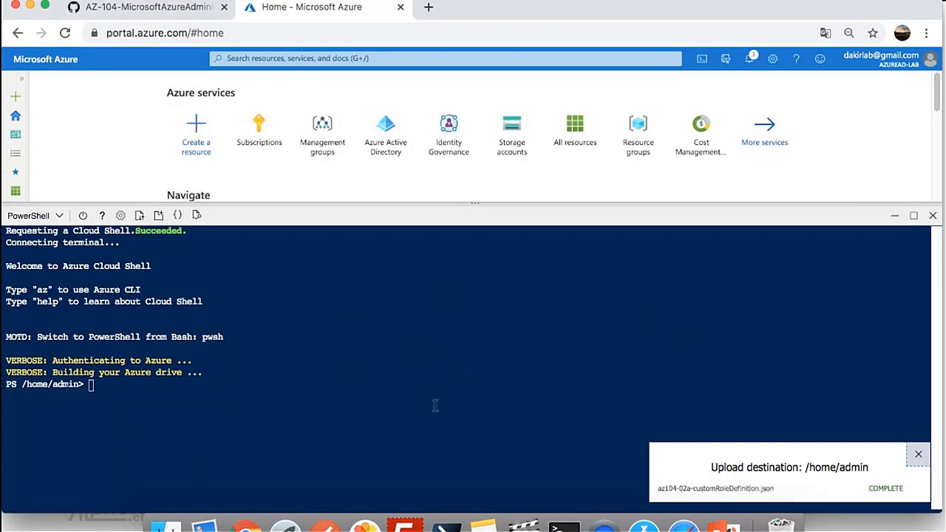
Run ls to confirm the JSON file is in /home/admin, then return to the lab page.
{"action": "left_click", "coordinate": [170, 397]}
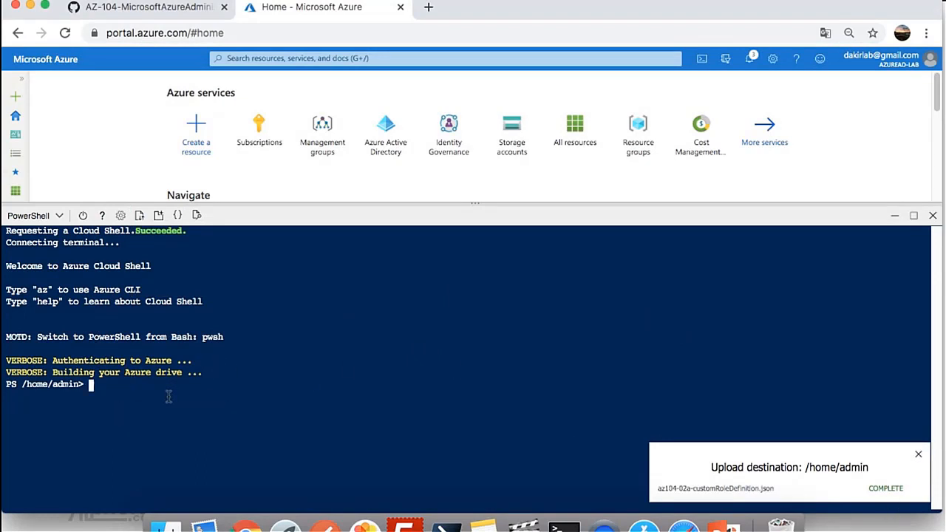
{"action": "type", "text": "ls"}
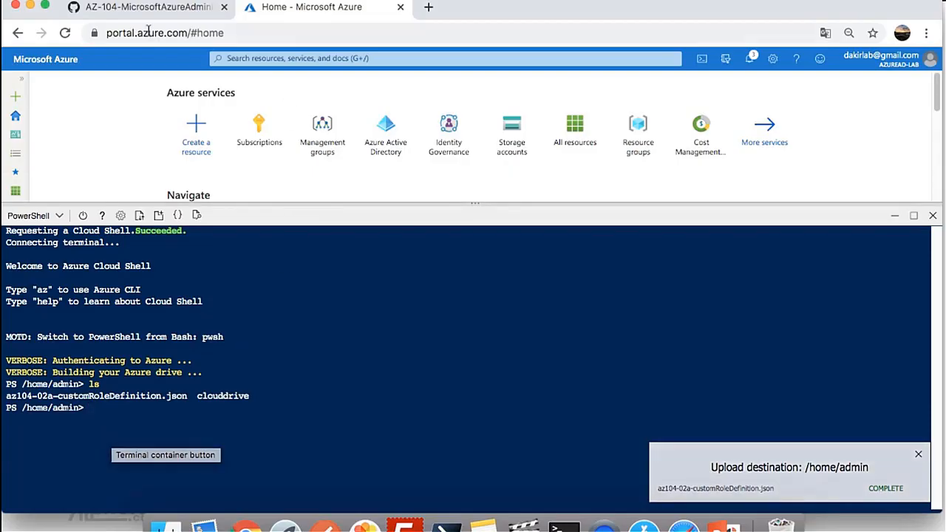
{"action": "left_click", "coordinate": [146, 9]}
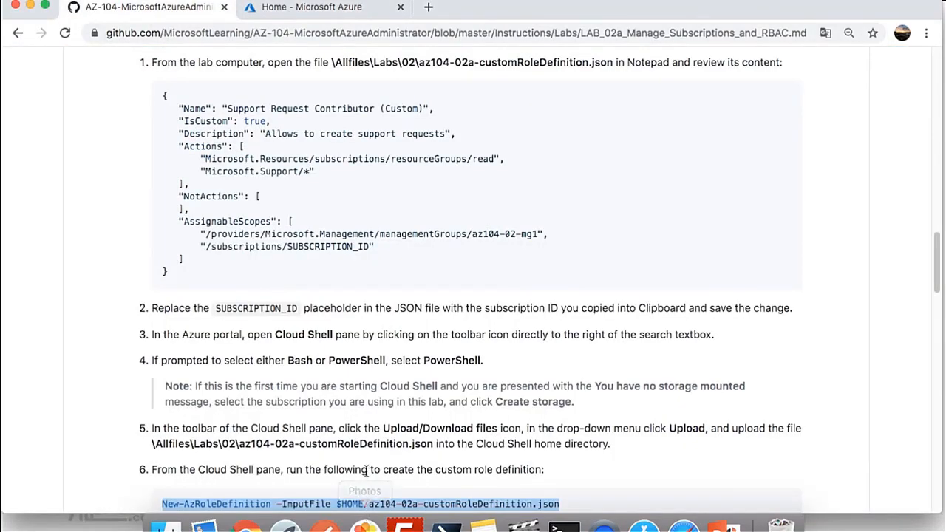
Select the New-AzRoleDefinition command line on the GitHub lab page.
{"action": "left_click", "coordinate": [326, 478]}
{"action": "scroll", "coordinate": [325, 476], "scroll_direction": "down", "scroll_amount": 3}
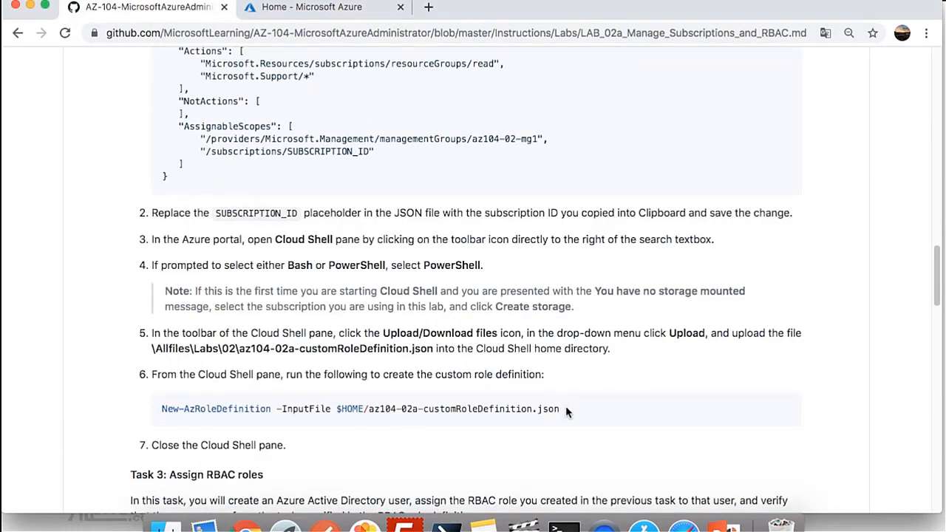
{"action": "left_click_drag", "start_coordinate": [566, 407], "coordinate": [159, 413]}
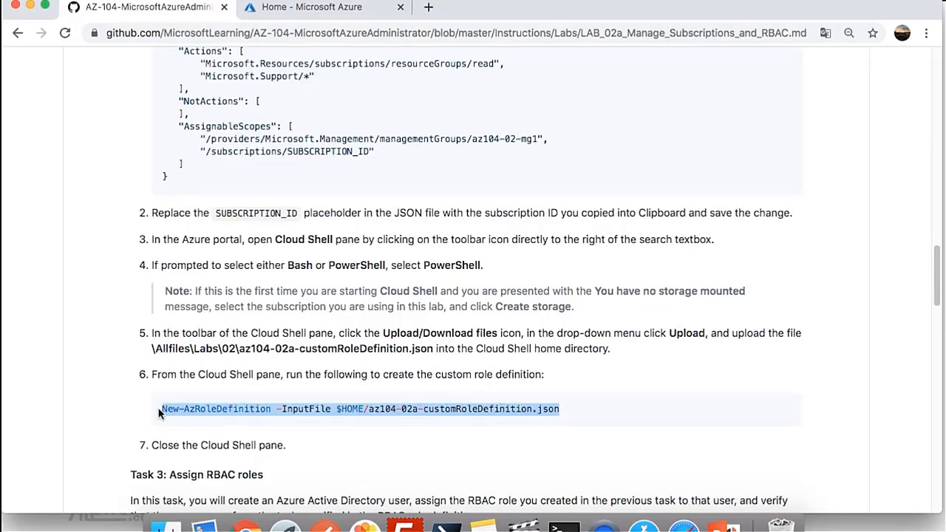
Paste and run it in Cloud Shell, creating the Support Request Contributor (Custom) role.
{"action": "left_click", "coordinate": [289, 12]}
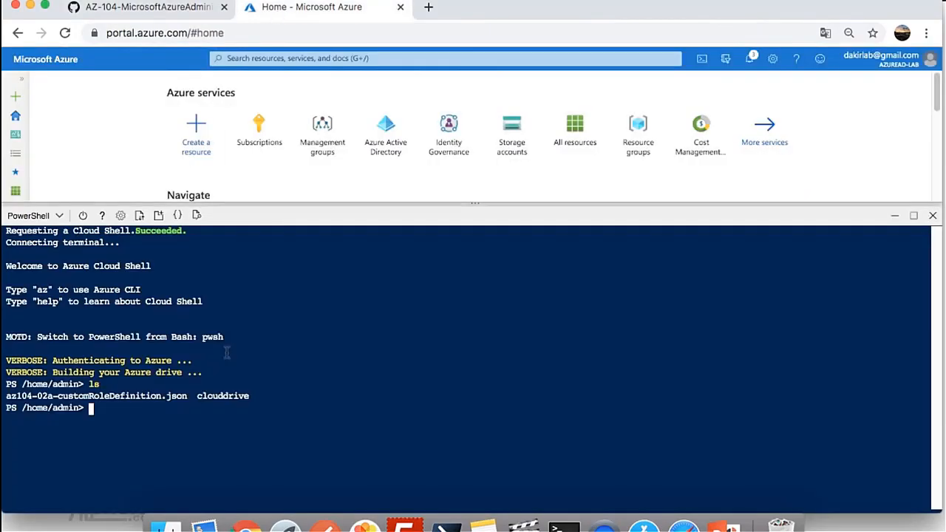
{"action": "right_click", "coordinate": [249, 450]}
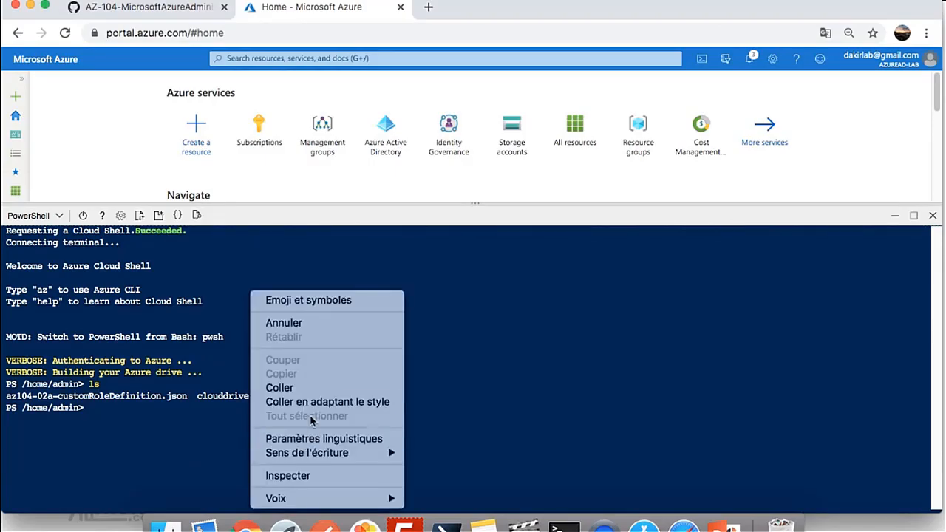
{"action": "key", "text": "Return"}
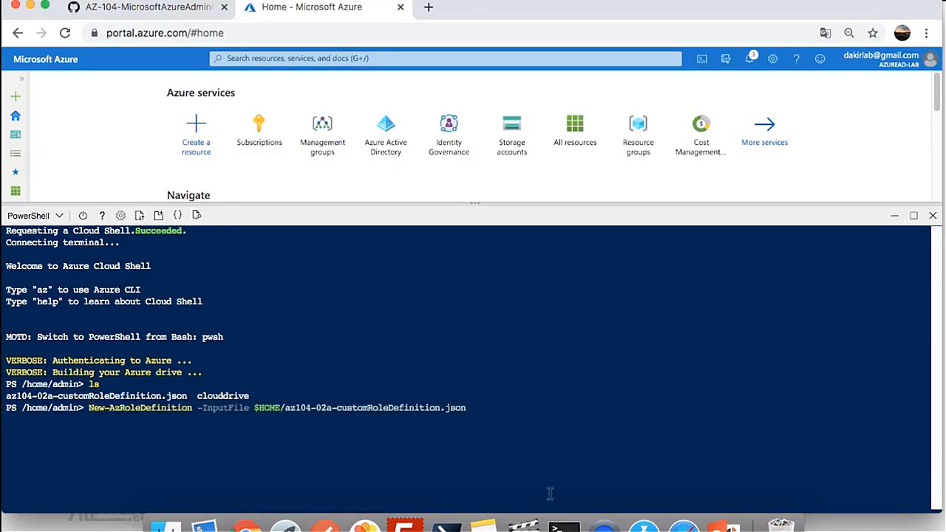
{"action": "key", "text": "Return"}
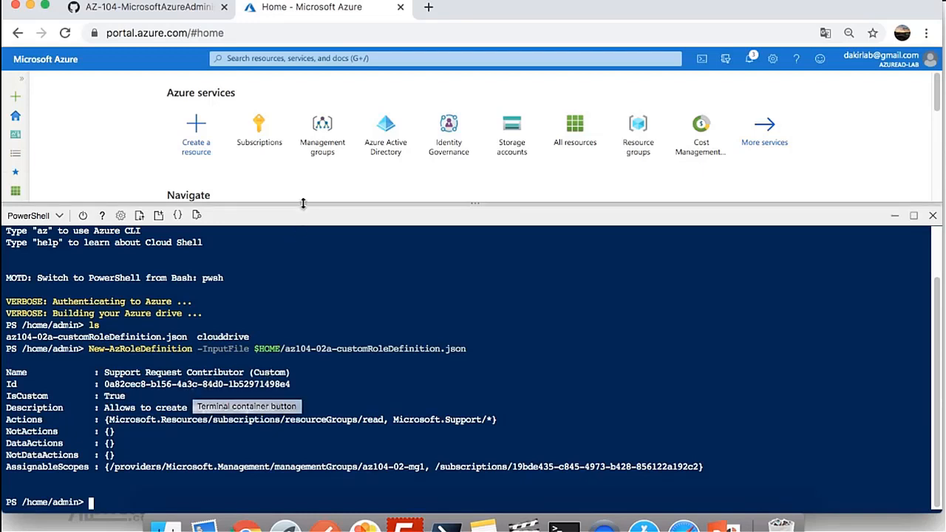
{"action": "left_click_drag", "start_coordinate": [303, 205], "coordinate": [306, 217]}
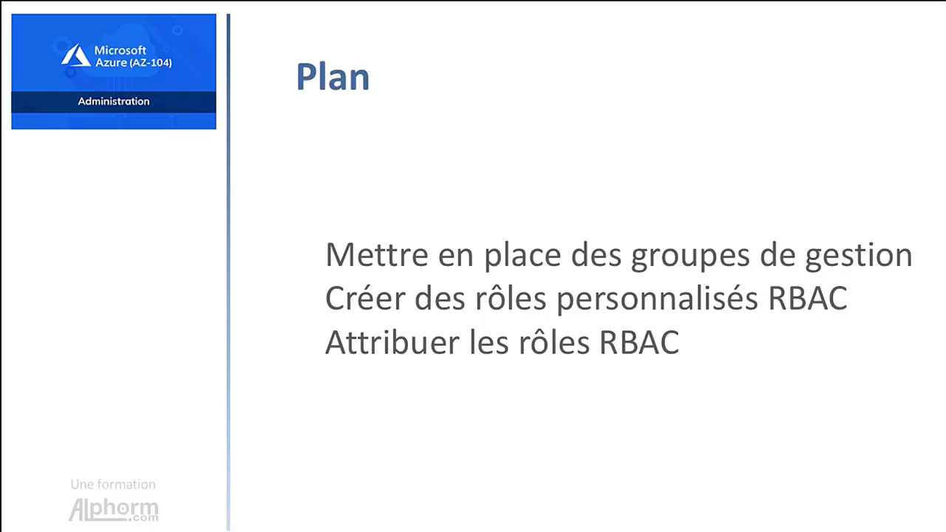
{"action": "key", "text": "super+Tab"}
{"action": "key", "text": "super+Tab"}
{"action": "key", "text": "super+Tab"}
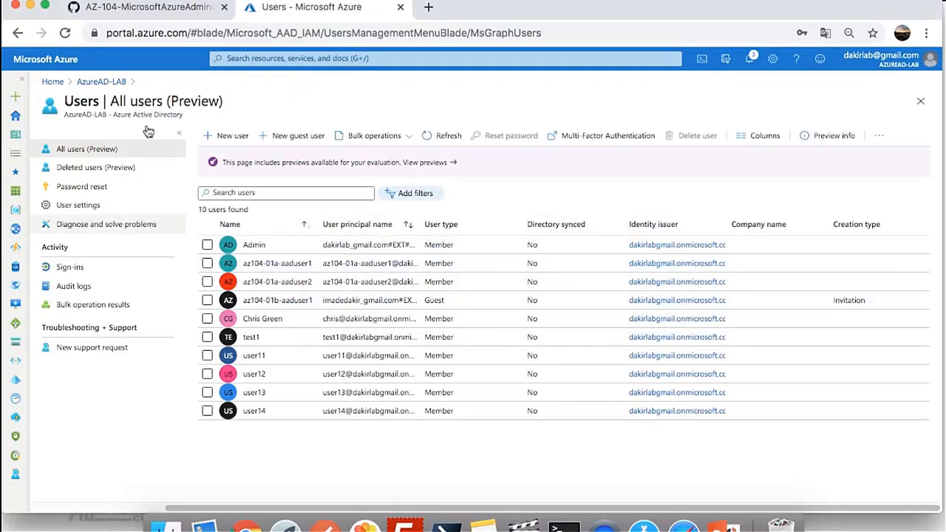
Copy az104-02-aaduser1 from the lab page and start a new AzureAD-LAB user.
{"action": "left_click", "coordinate": [145, 9]}
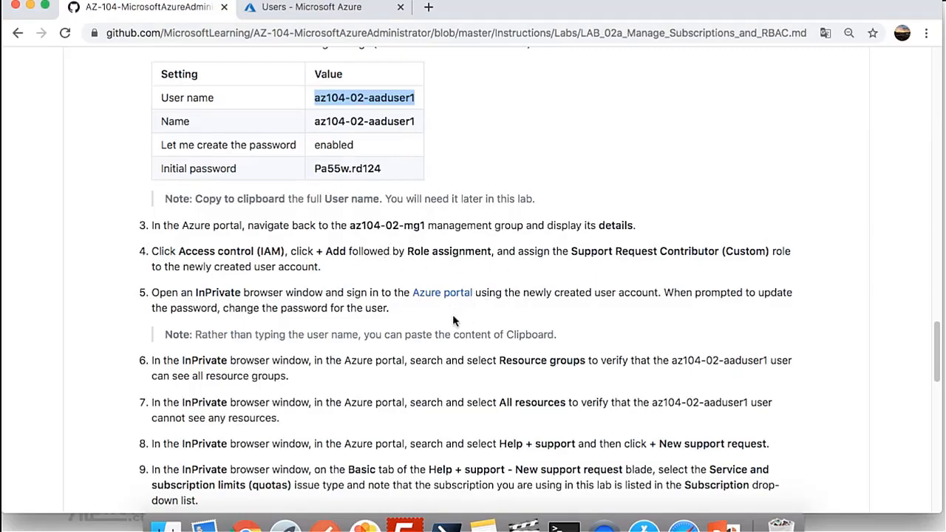
{"action": "scroll", "coordinate": [453, 314], "scroll_direction": "down", "scroll_amount": 1}
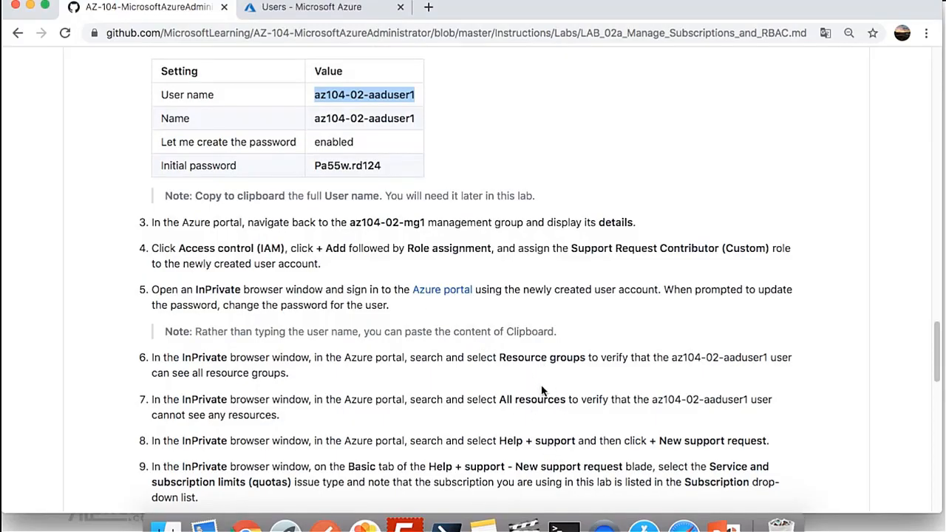
{"action": "left_click", "coordinate": [339, 9]}
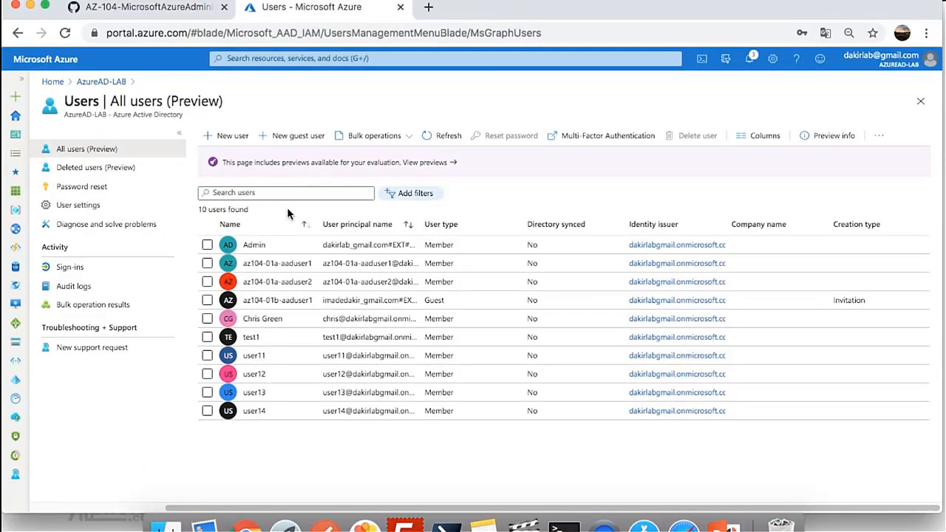
{"action": "left_click", "coordinate": [159, 12]}
{"action": "scroll", "coordinate": [367, 222], "scroll_direction": "up", "scroll_amount": 3}
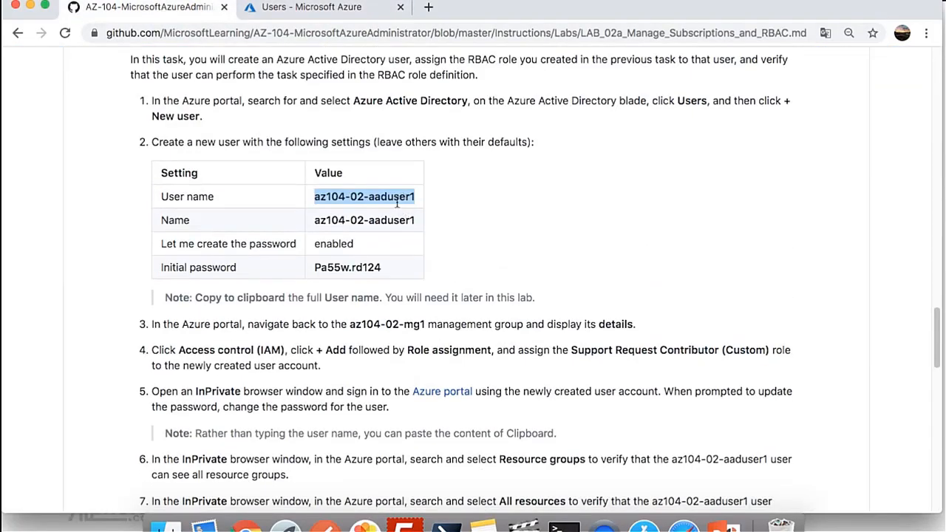
{"action": "right_click", "coordinate": [402, 201]}
{"action": "left_click", "coordinate": [430, 228]}
{"action": "left_click", "coordinate": [307, 8]}
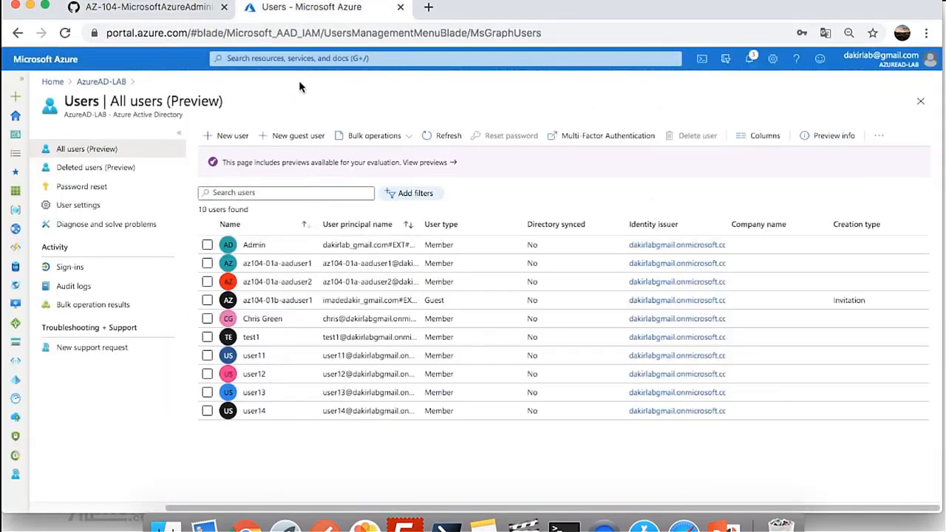
{"action": "left_click", "coordinate": [233, 137]}
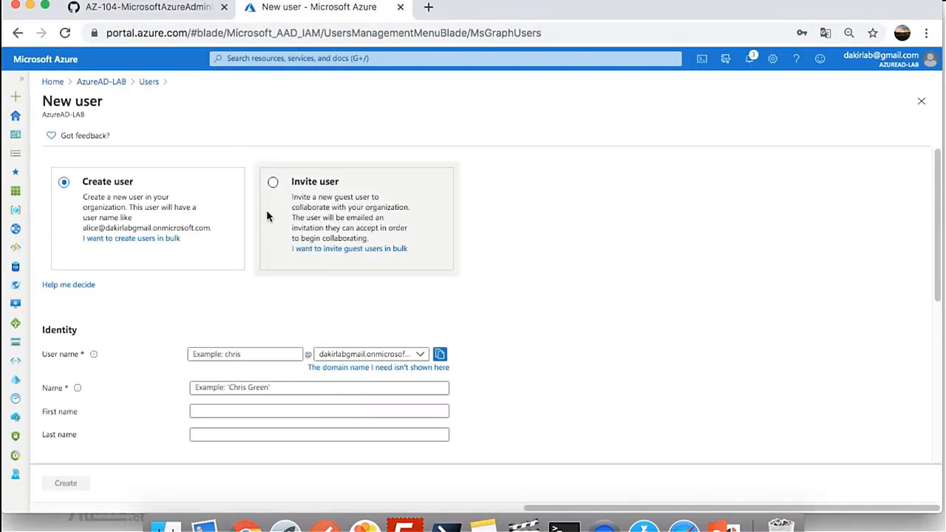
Fill in az104-02-aaduser1 as both the user name and the display name.
{"action": "left_click", "coordinate": [237, 355]}
{"action": "type", "text": "az104-02-aaduser1"}
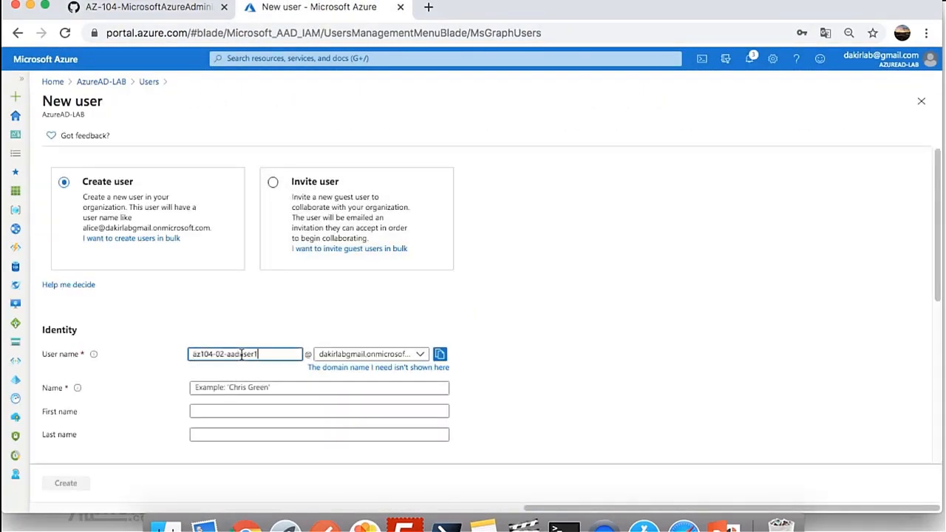
{"action": "left_click", "coordinate": [236, 386]}
{"action": "key", "text": "super+v"}
Set a manual initial password and create the user.
{"action": "scroll", "coordinate": [584, 354], "scroll_direction": "down", "scroll_amount": 5}
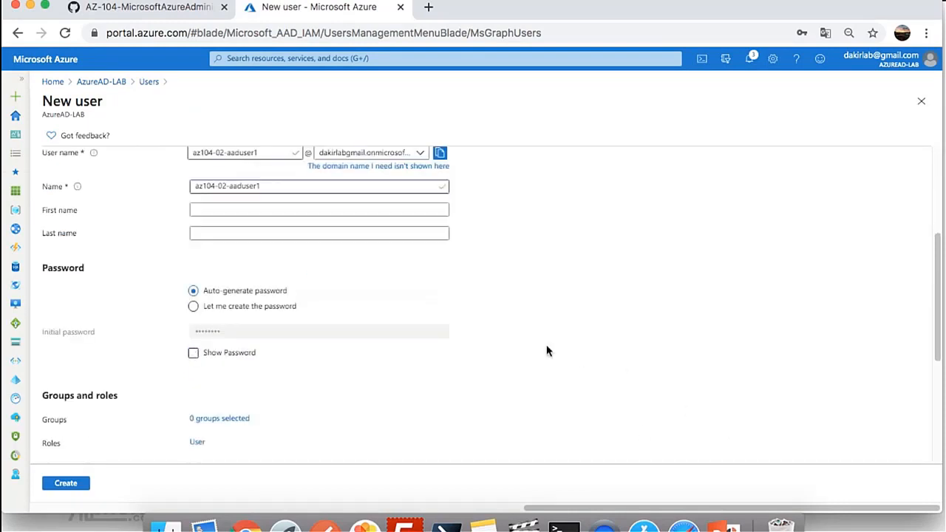
{"action": "left_click", "coordinate": [251, 306]}
{"action": "left_click", "coordinate": [248, 333]}
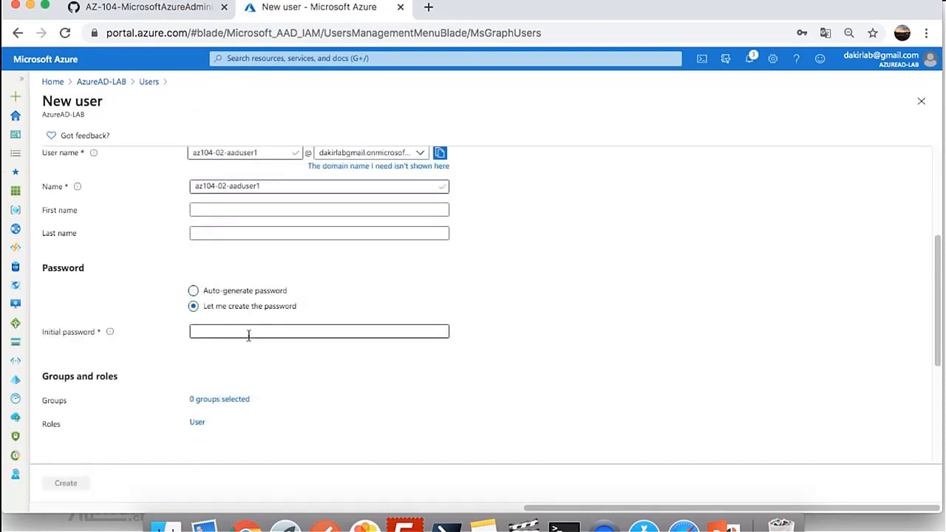
{"action": "type", "text": "Pa"}
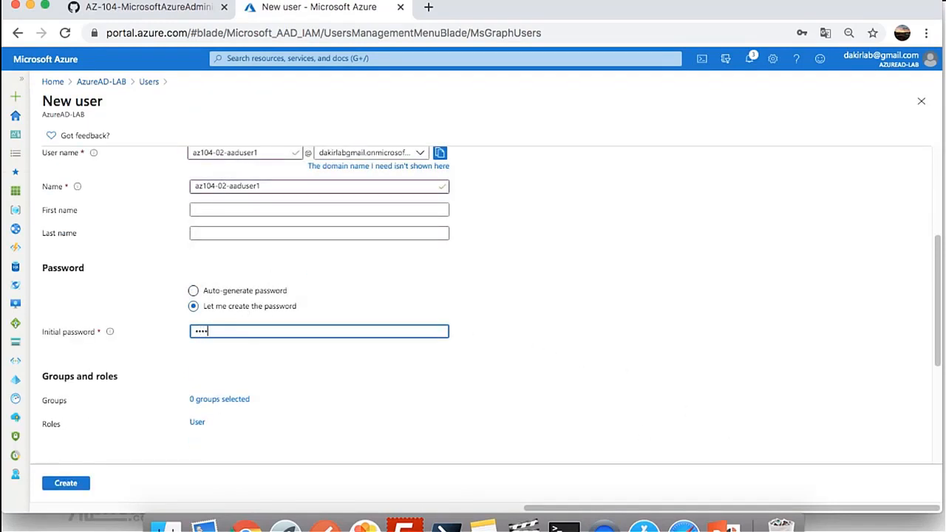
{"action": "left_click", "coordinate": [414, 381]}
{"action": "scroll", "coordinate": [411, 382], "scroll_direction": "down", "scroll_amount": 2}
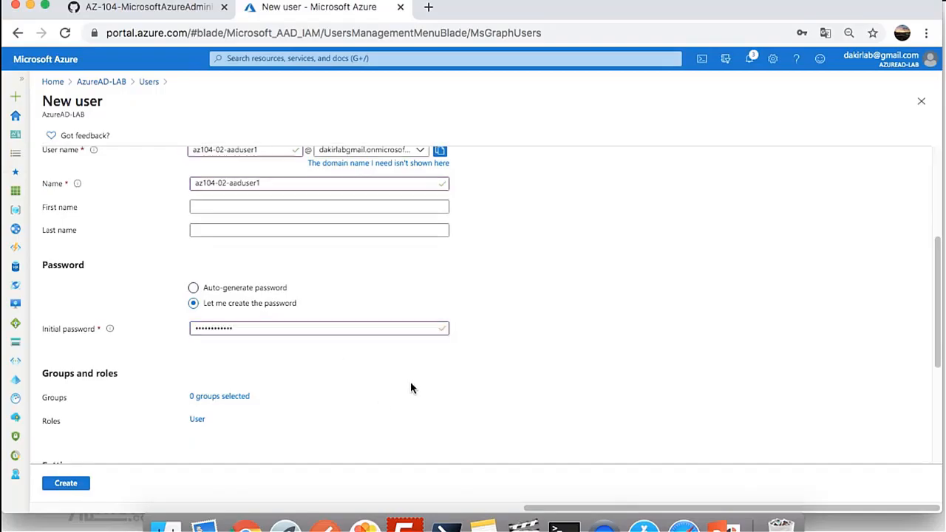
{"action": "left_click", "coordinate": [74, 487]}
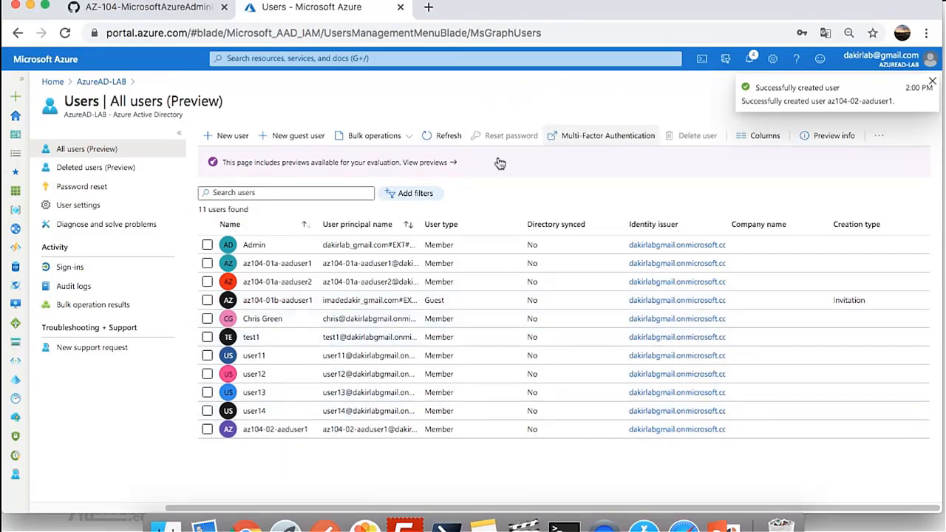
Search the user list for az104-02-aaduser1, refreshing so the new user appears.
{"action": "left_click", "coordinate": [317, 195]}
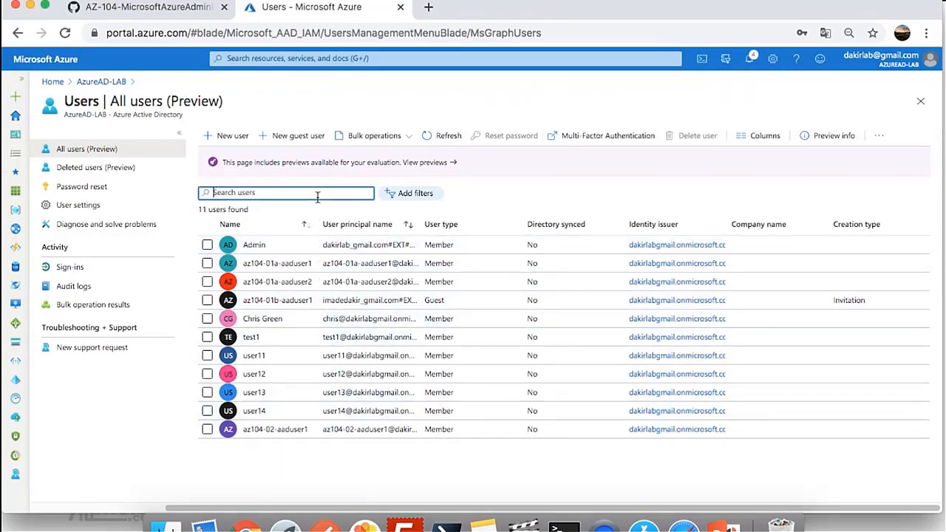
{"action": "type", "text": "az104-02-aaduser1"}
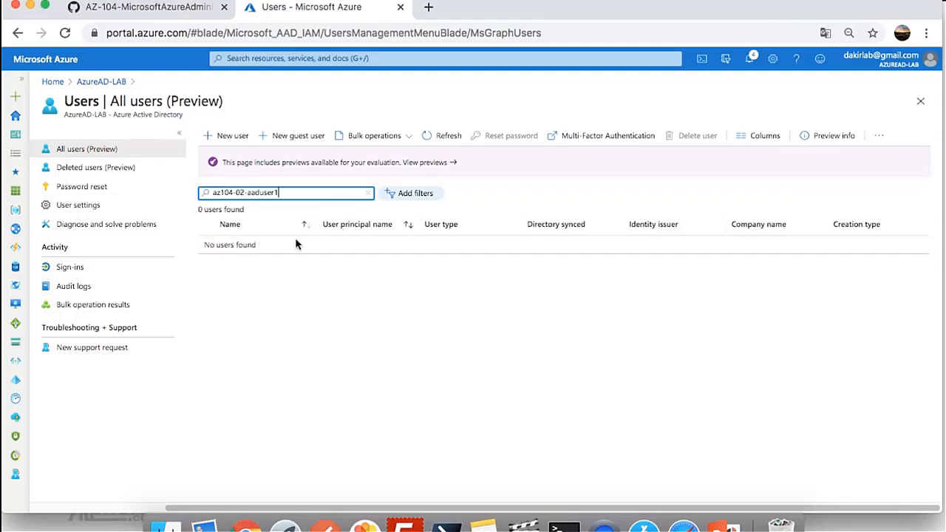
{"action": "key", "text": "super+a"}
{"action": "key", "text": "super+c"}
{"action": "key", "text": "BackSpace"}
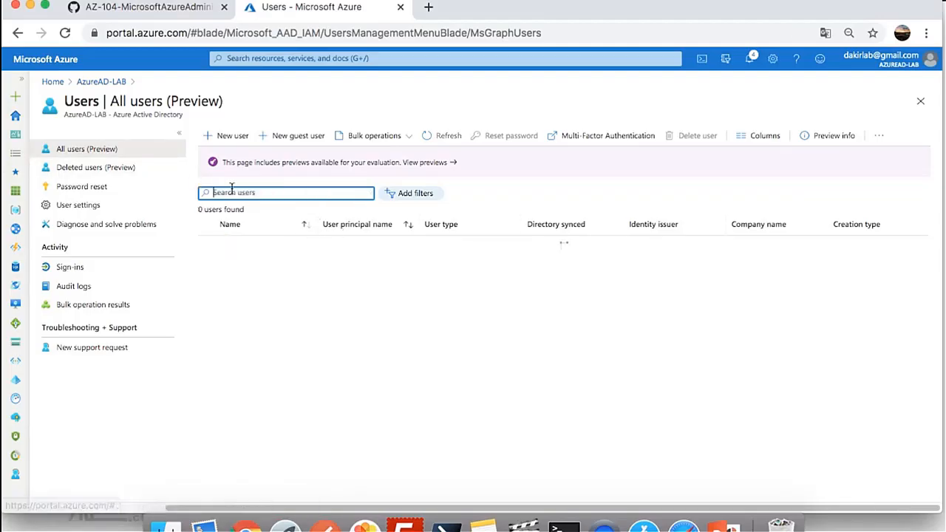
{"action": "left_click", "coordinate": [446, 137]}
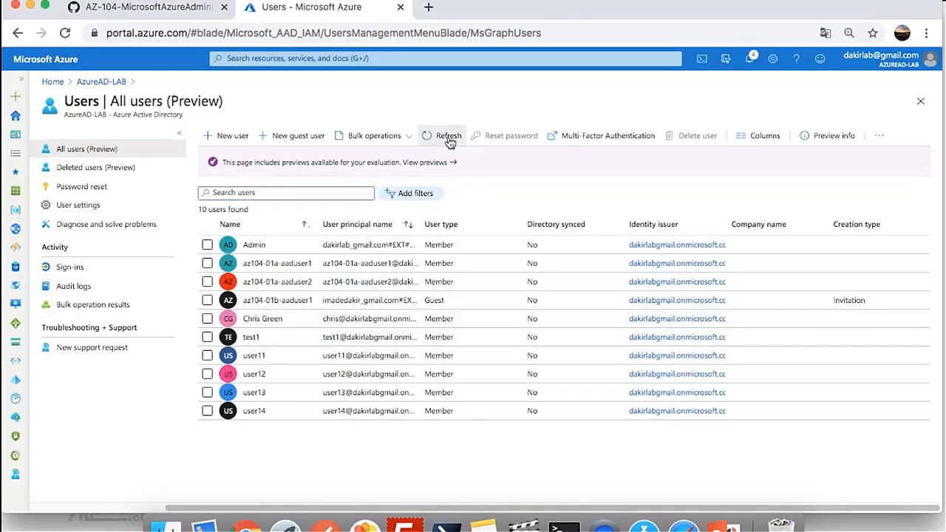
{"action": "left_click", "coordinate": [320, 194]}
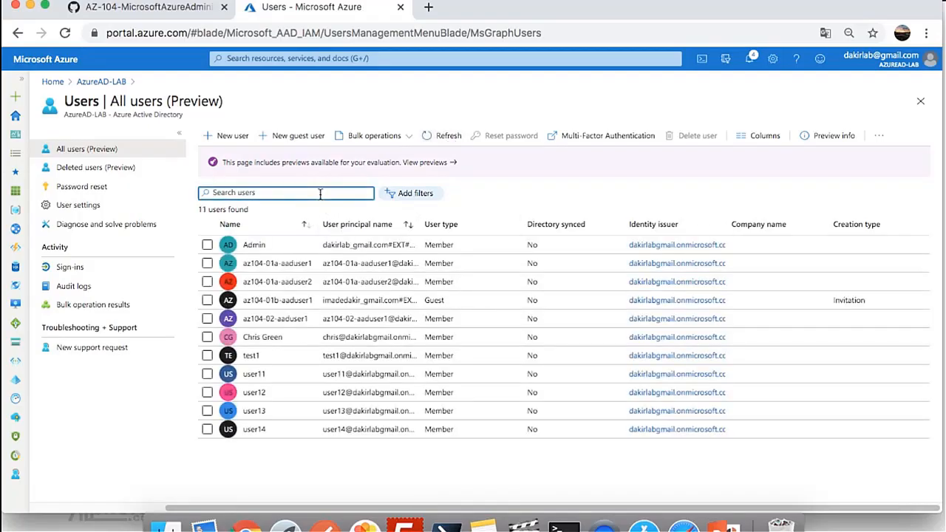
{"action": "key", "text": "super+v"}
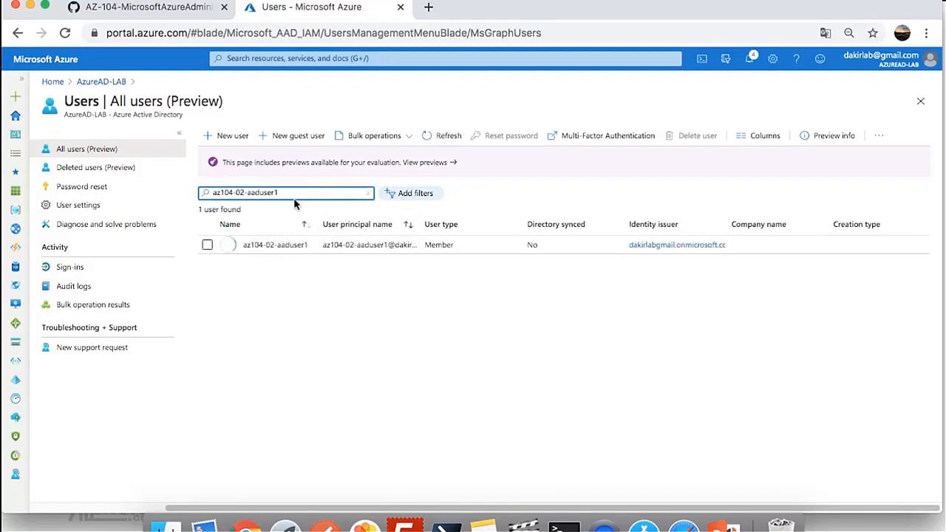
Open az104-02-aaduser1's profile and select its user principal name.
{"action": "left_click", "coordinate": [278, 254]}
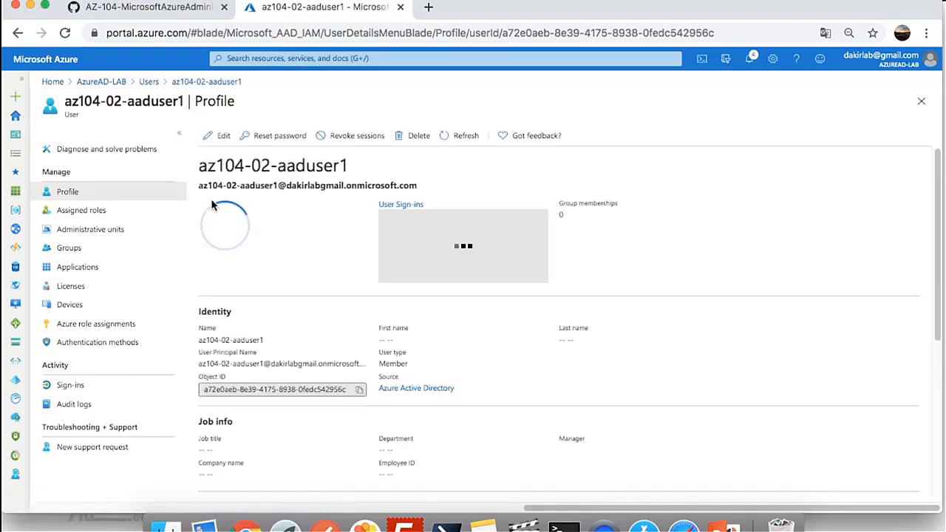
{"action": "left_click_drag", "start_coordinate": [418, 185], "coordinate": [198, 188]}
{"action": "key", "text": "super+c"}
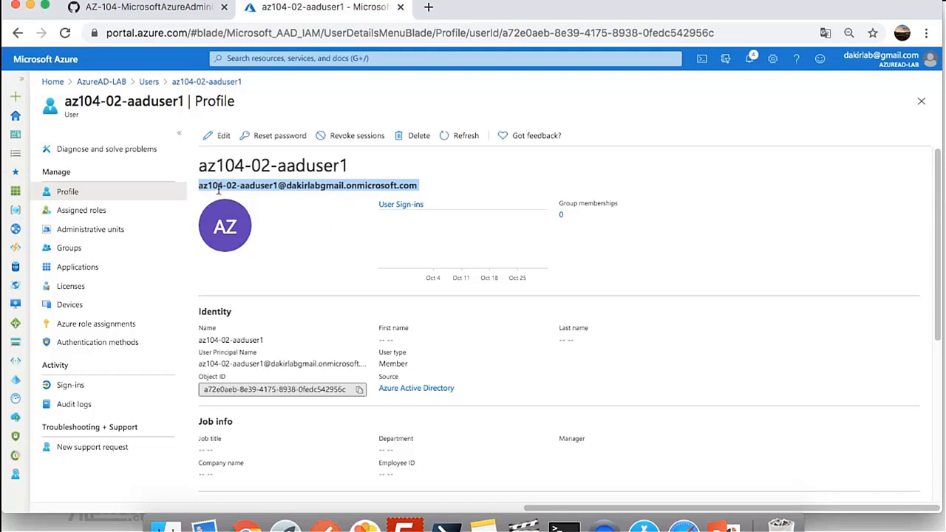
{"action": "left_click", "coordinate": [292, 58]}
Open Add role assignment from the az104-02-mg1 management group's Access control (IAM) role assignments.
{"action": "left_click", "coordinate": [302, 224]}
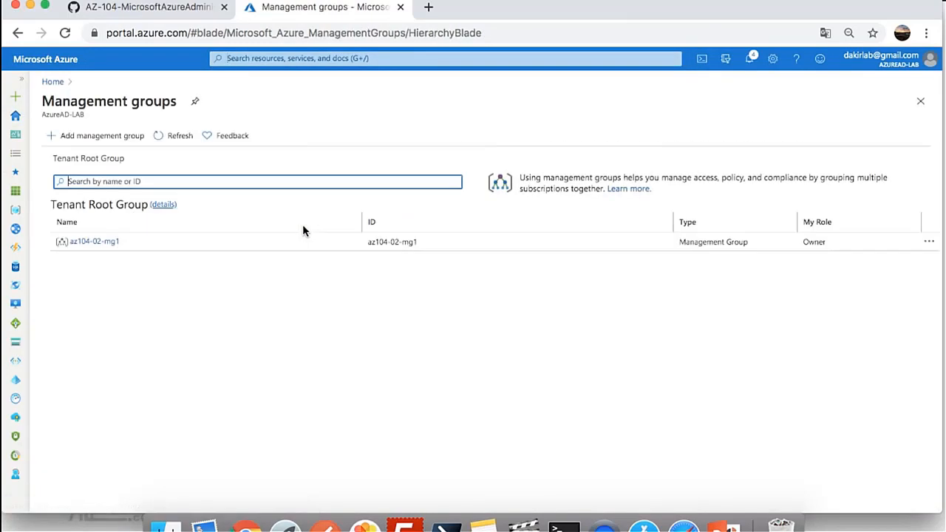
{"action": "left_click", "coordinate": [86, 244]}
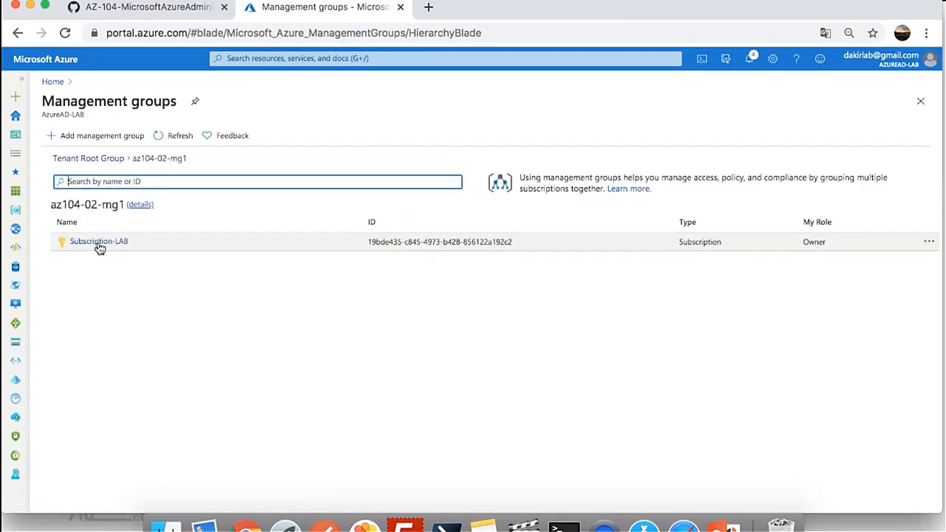
{"action": "left_click", "coordinate": [134, 205]}
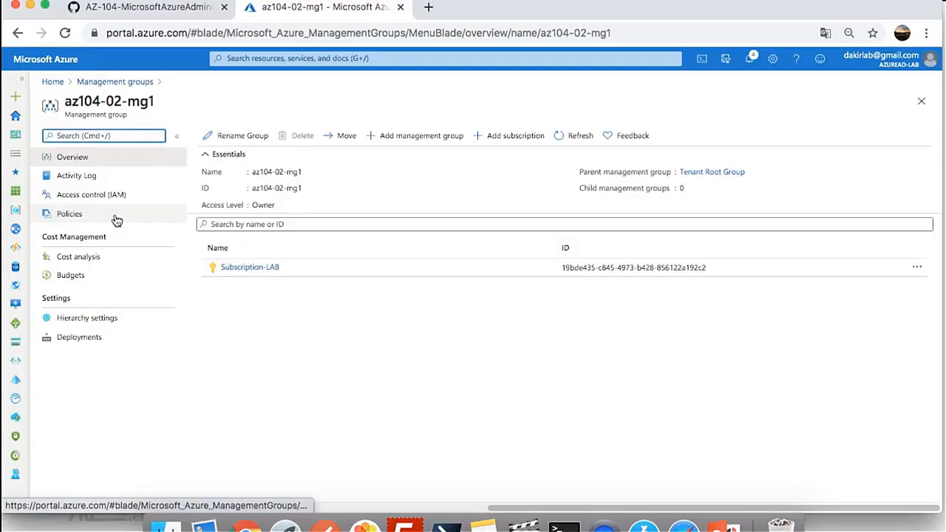
{"action": "left_click", "coordinate": [80, 201]}
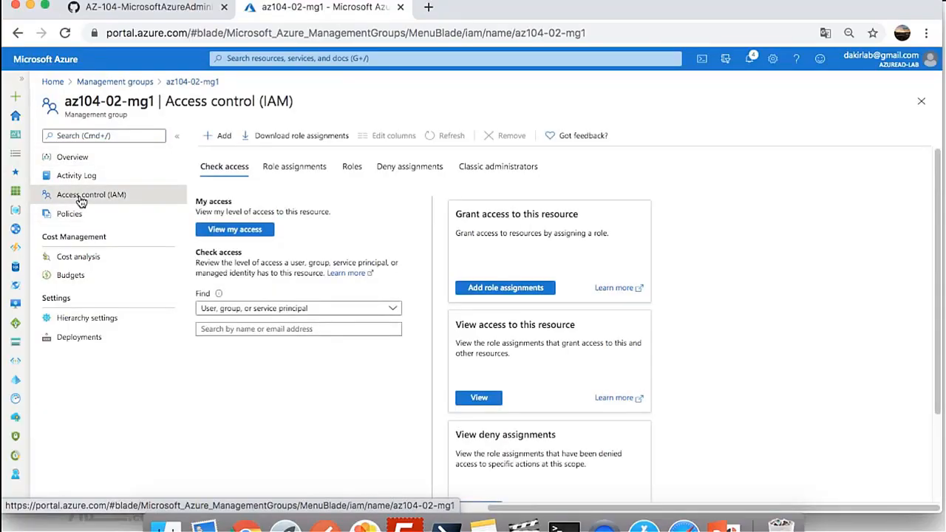
{"action": "left_click", "coordinate": [303, 170]}
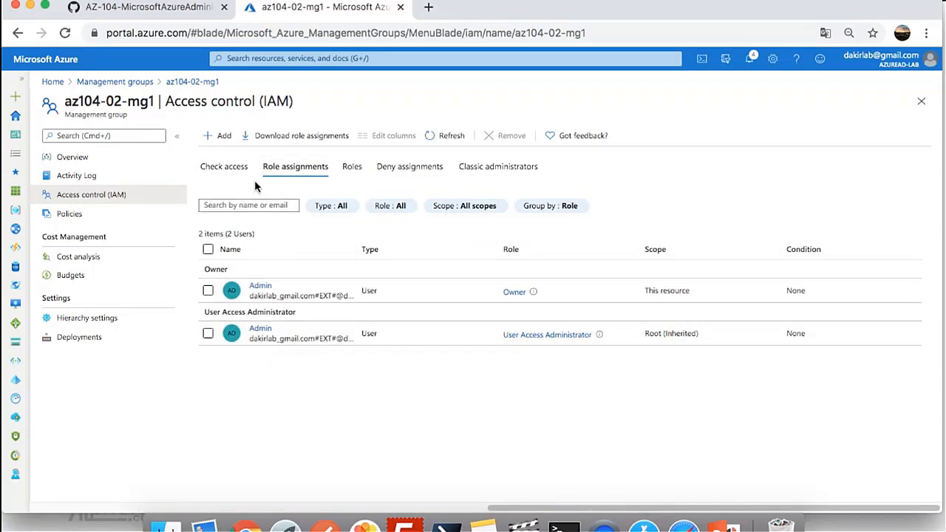
{"action": "left_click", "coordinate": [221, 136]}
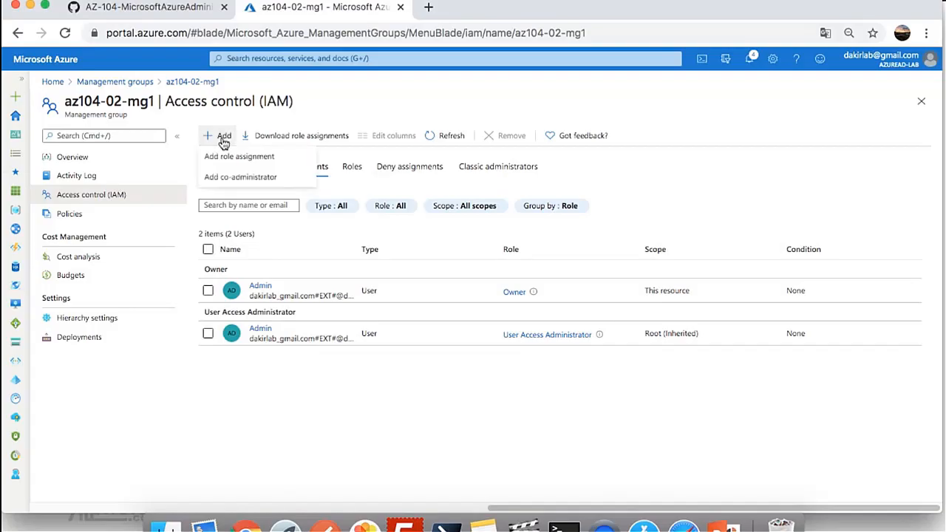
{"action": "left_click", "coordinate": [271, 158]}
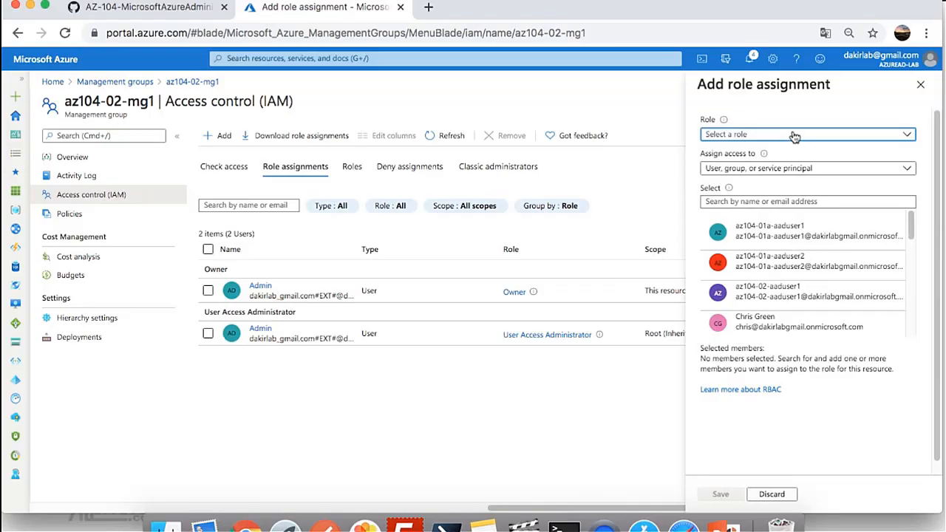
Choose the Support Request Contributor (Custom) role for the new assignment.
{"action": "left_click", "coordinate": [835, 136]}
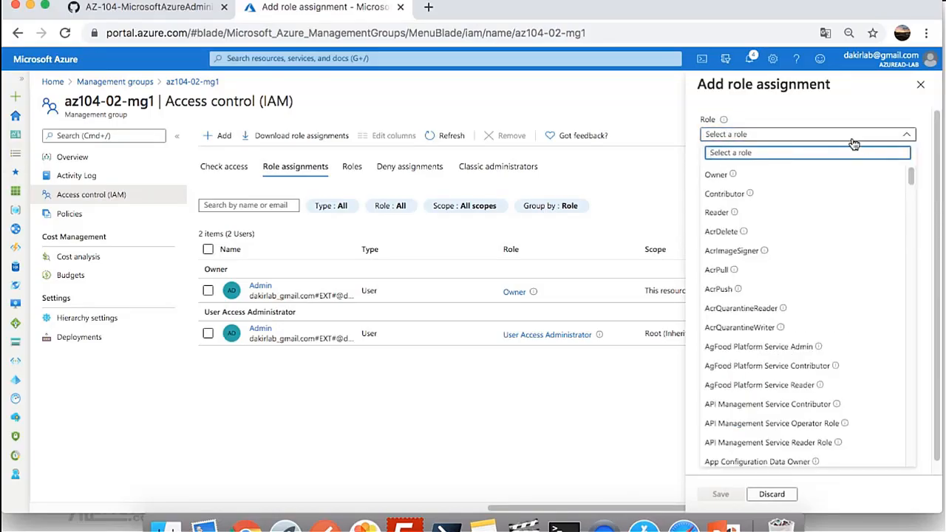
{"action": "type", "text": "support"}
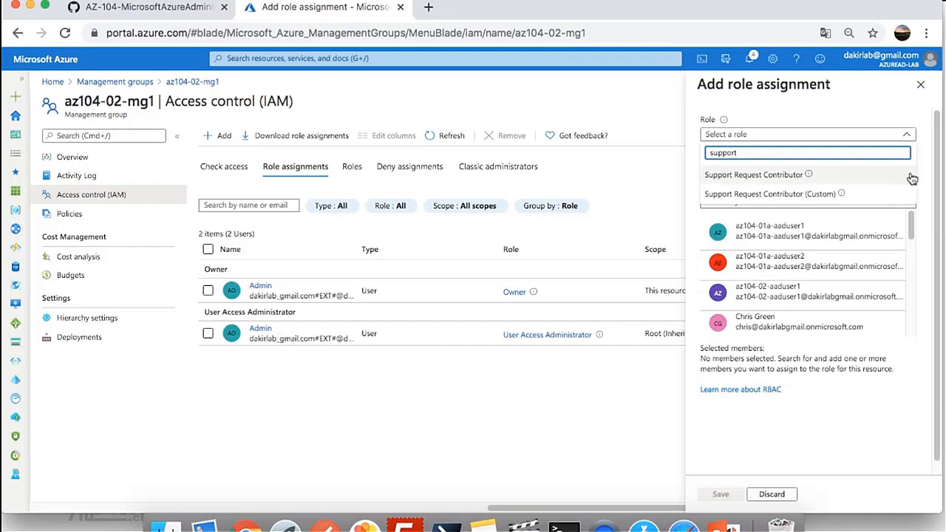
{"action": "left_click", "coordinate": [797, 193]}
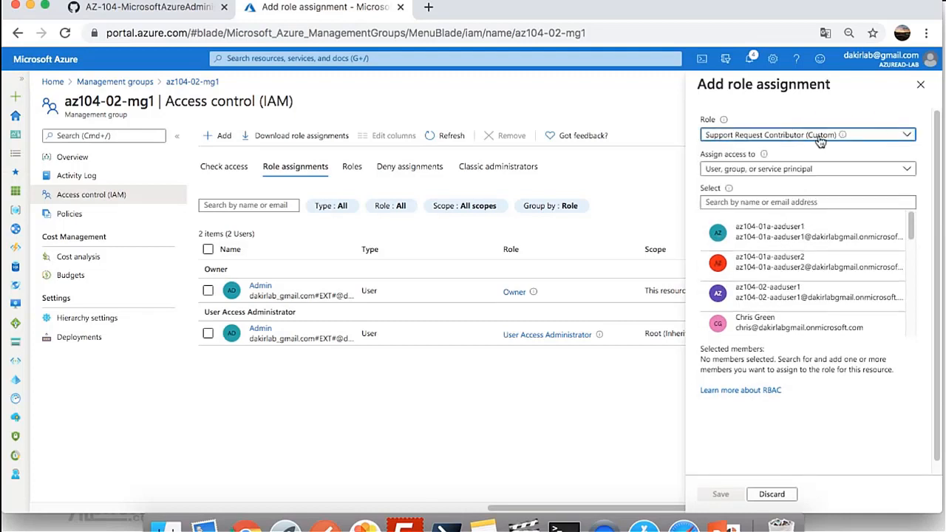
Select az104-02-aaduser1 as the assigned member and save the role assignment.
{"action": "left_click", "coordinate": [775, 172]}
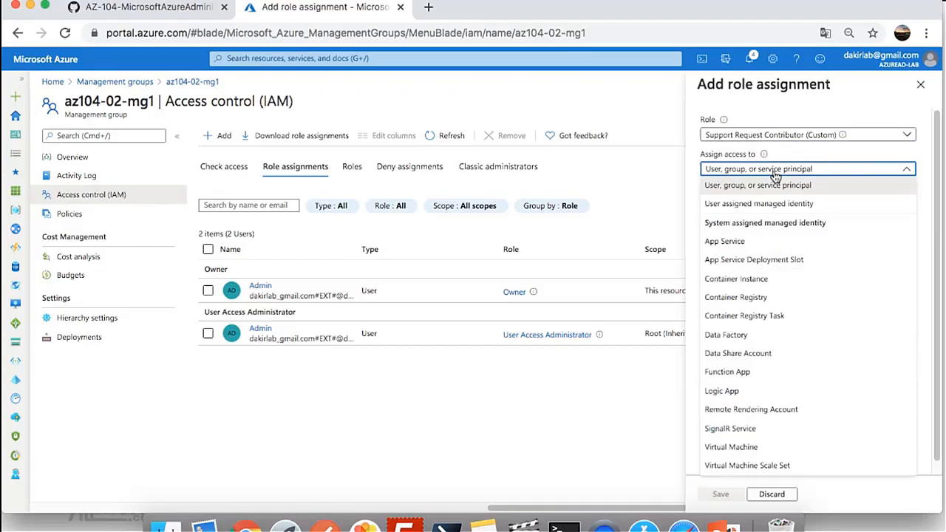
{"action": "left_click", "coordinate": [774, 174]}
{"action": "left_click", "coordinate": [770, 204]}
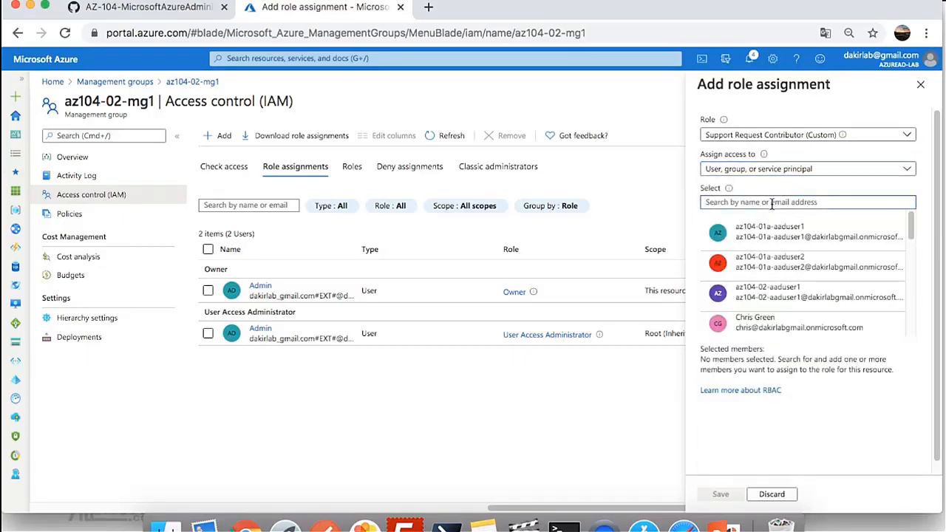
{"action": "key", "text": "super+v"}
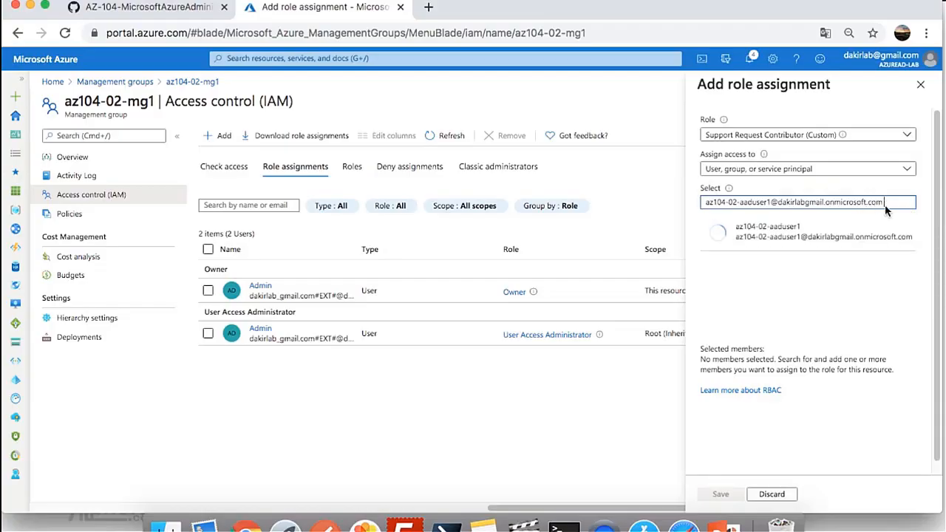
{"action": "left_click", "coordinate": [802, 233]}
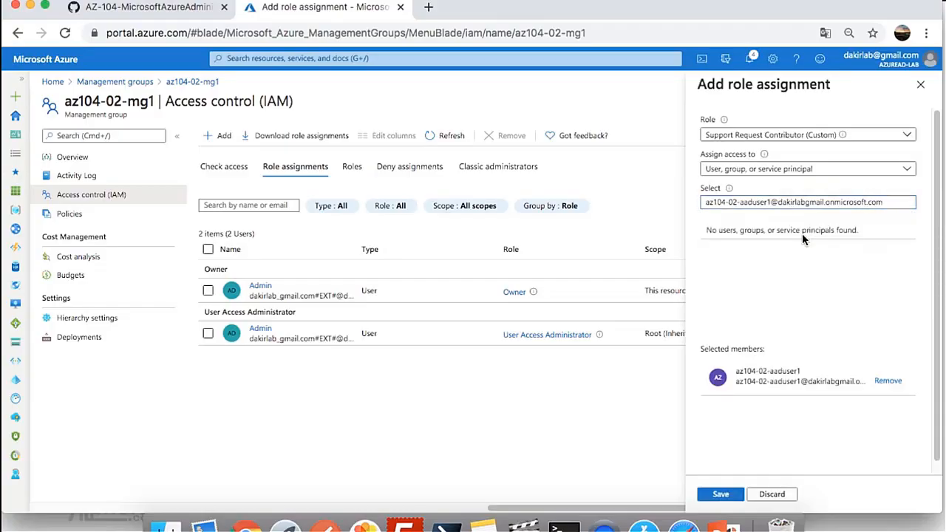
{"action": "left_click", "coordinate": [723, 496]}
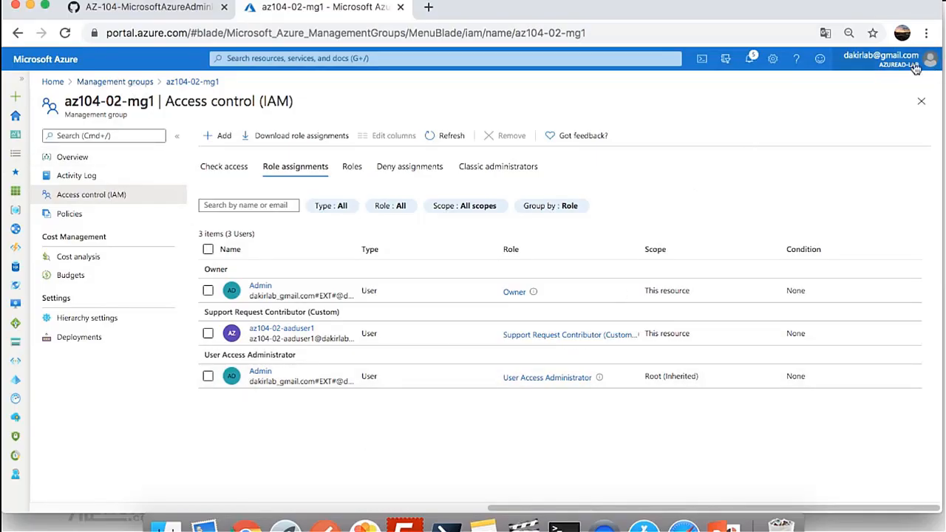
Load the Azure portal sign-in page in a new private browsing window.
{"action": "left_click", "coordinate": [926, 35]}
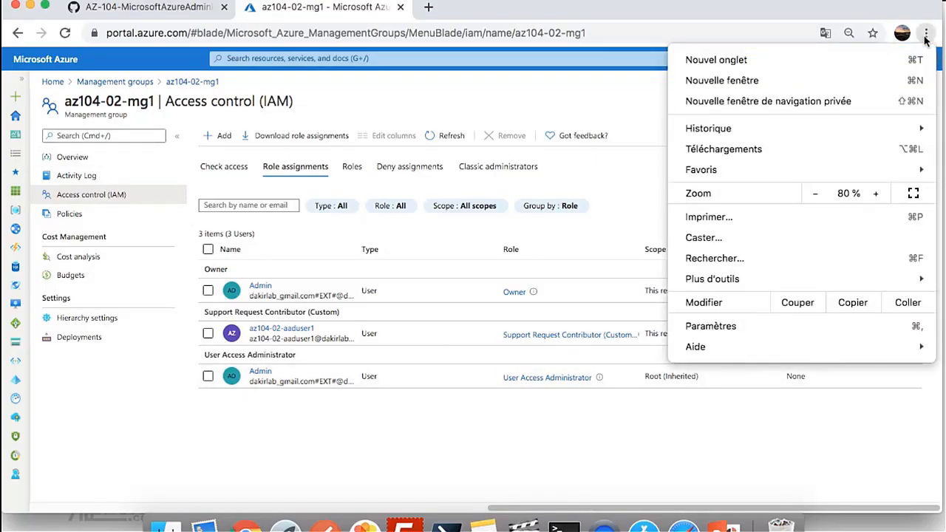
{"action": "left_click", "coordinate": [843, 101]}
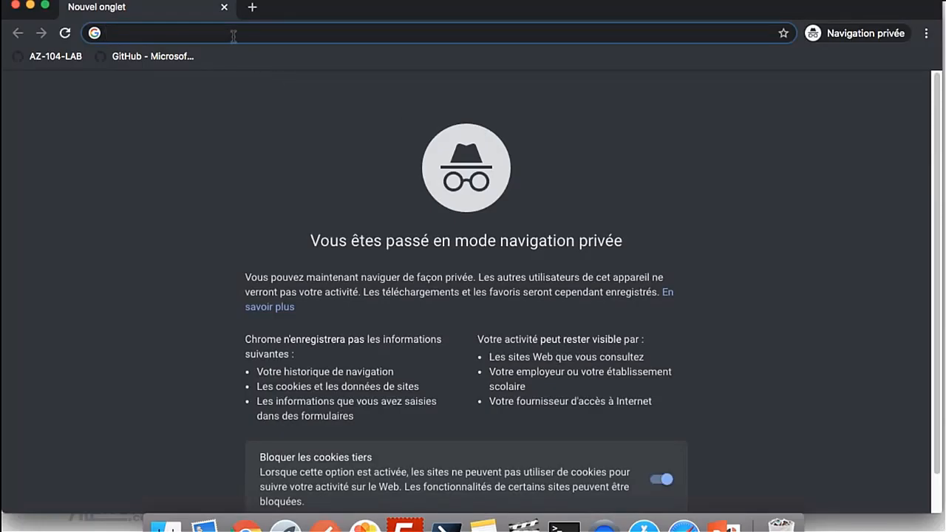
{"action": "type", "text": "portal.azure.com"}
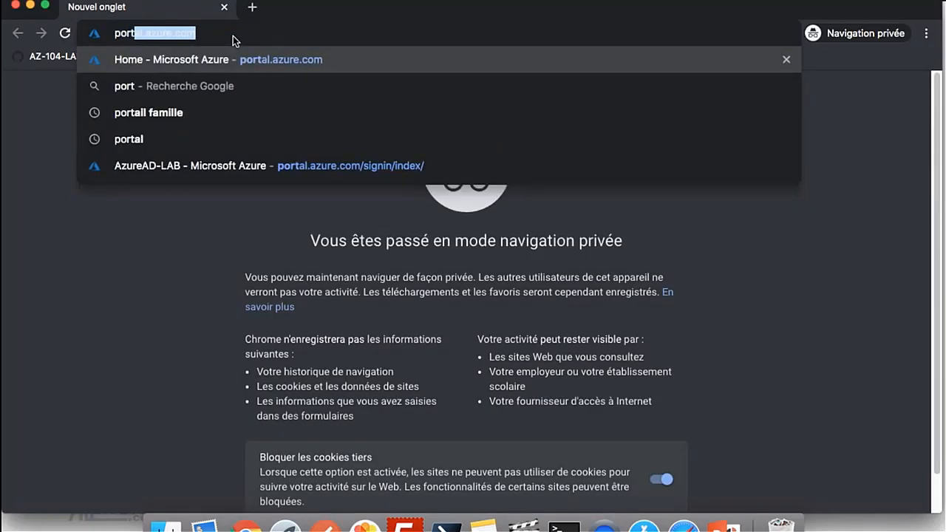
{"action": "key", "text": "Return"}
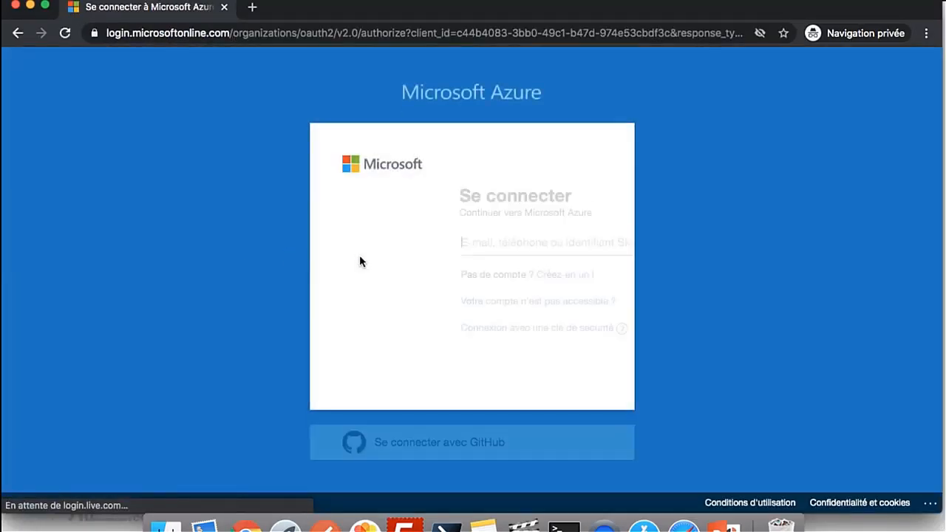
Sign in with the lab user's address and temporary password.
{"action": "left_click", "coordinate": [437, 250]}
{"action": "key", "text": "super+v"}
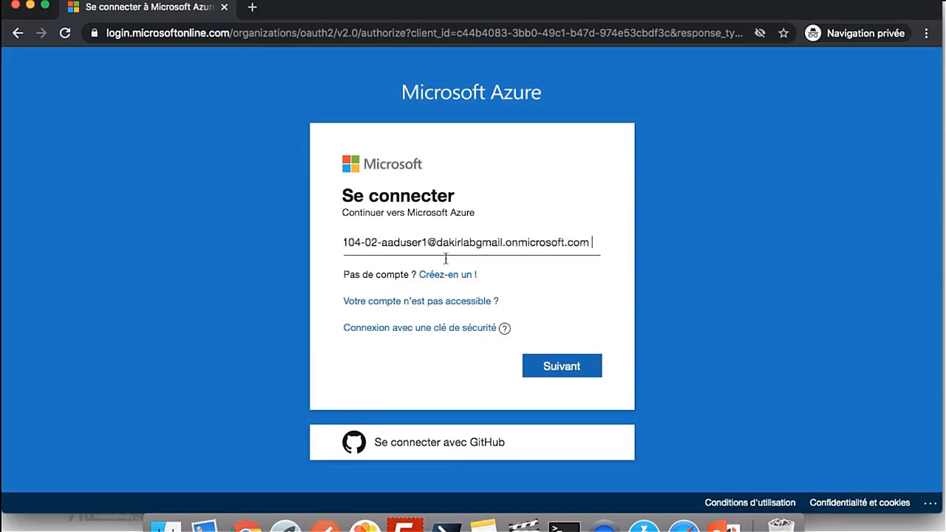
{"action": "key", "text": "Home"}
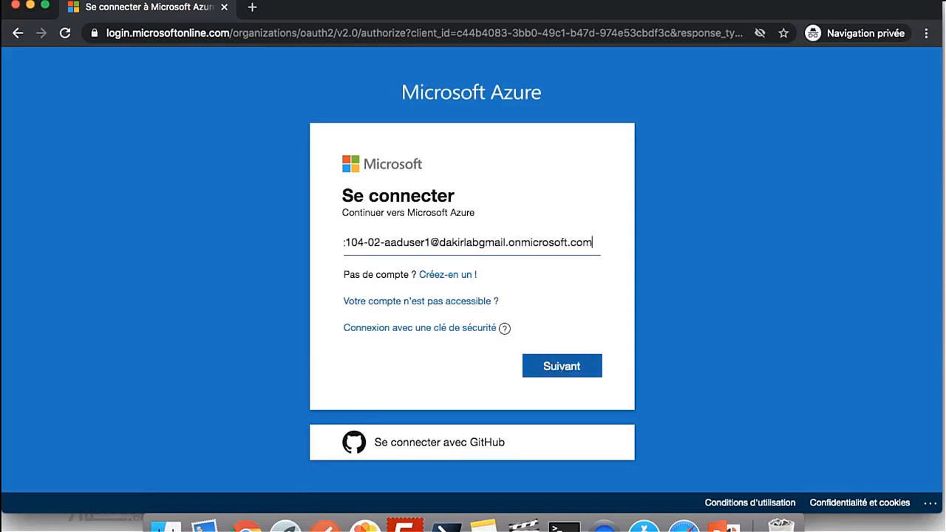
{"action": "type", "text": "az"}
{"action": "left_click", "coordinate": [561, 373]}
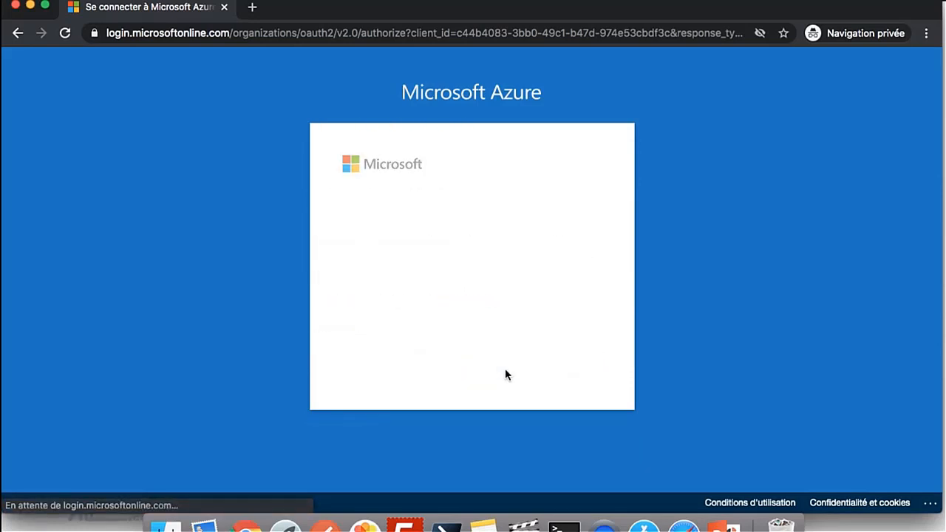
{"action": "type", "text": "P"}
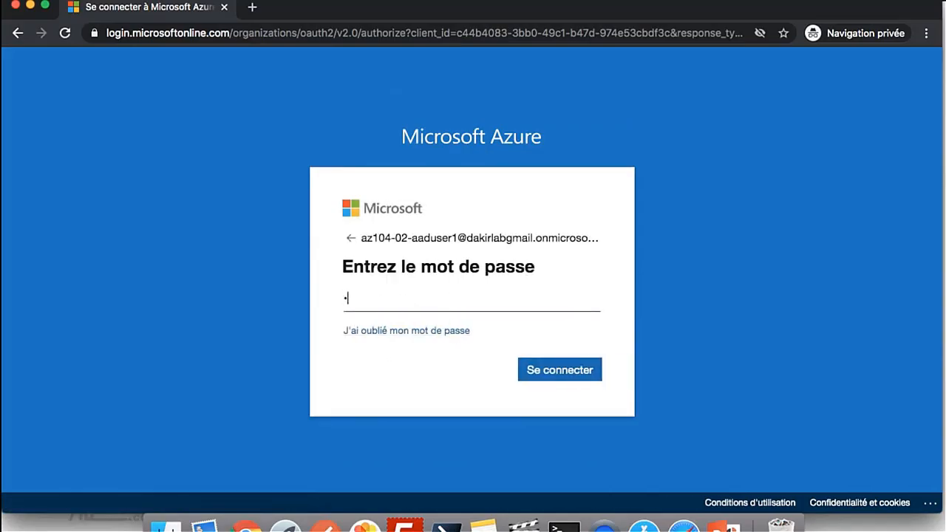
{"action": "type", "text": "••••••••••"}
{"action": "key", "text": "Return"}
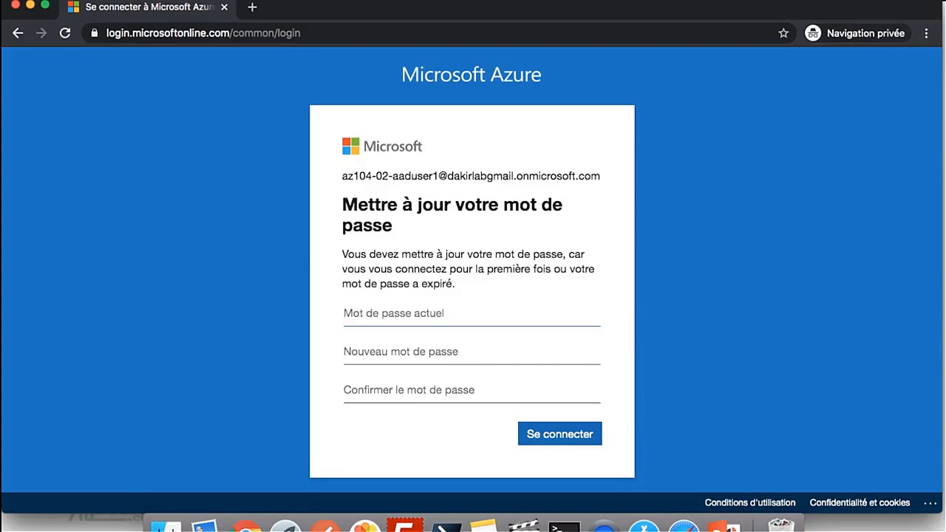
Set and confirm a new password, then decline staying signed in.
{"action": "type", "text": "P•••"}
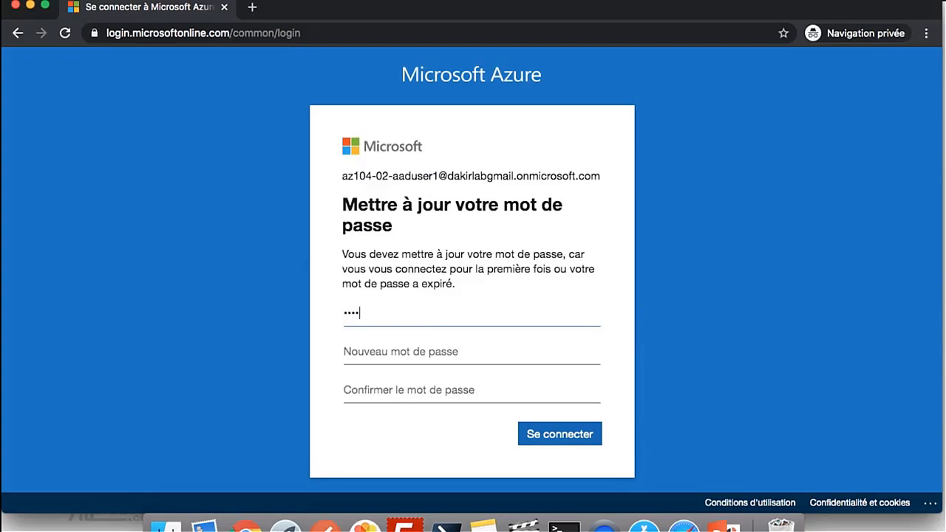
{"action": "type", "text": "••••••••••••••••••"}
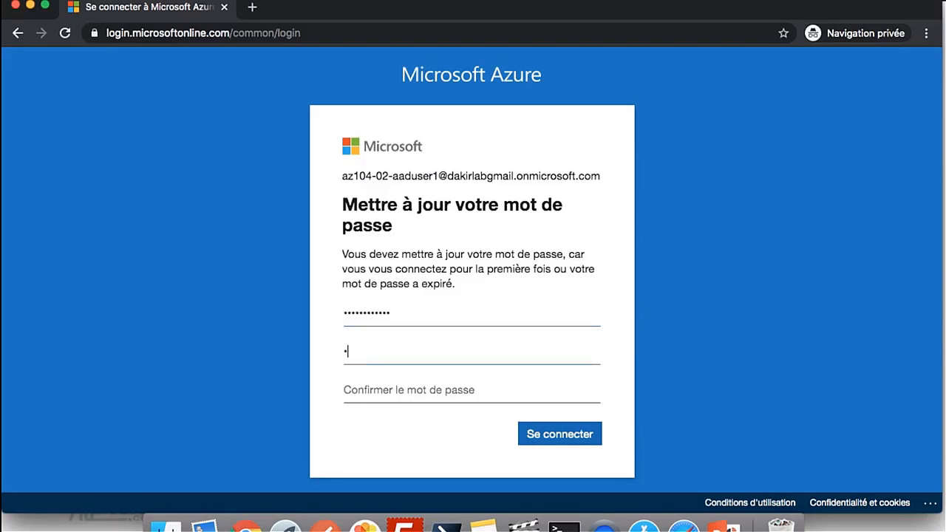
{"action": "type", "text": "••"}
{"action": "key", "text": "Tab"}
{"action": "type", "text": "••••••••••••"}
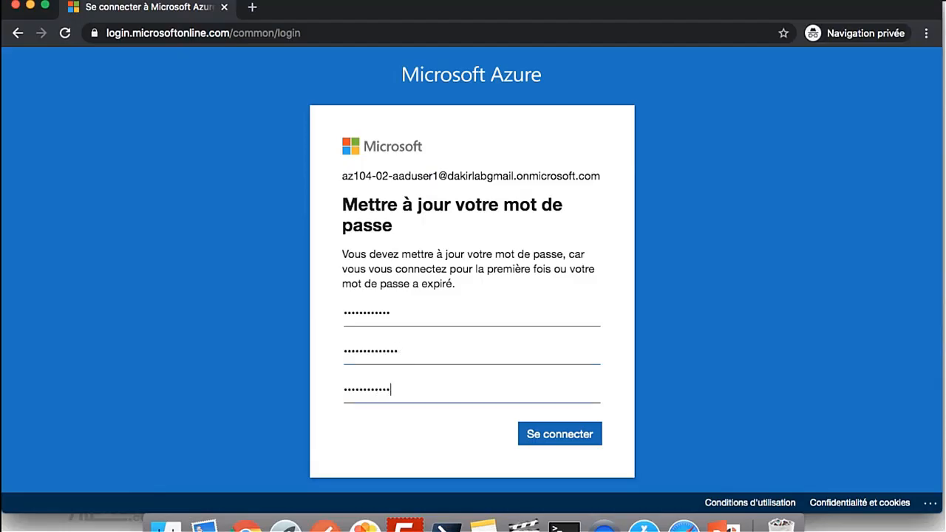
{"action": "type", "text": "••"}
{"action": "left_click", "coordinate": [550, 438]}
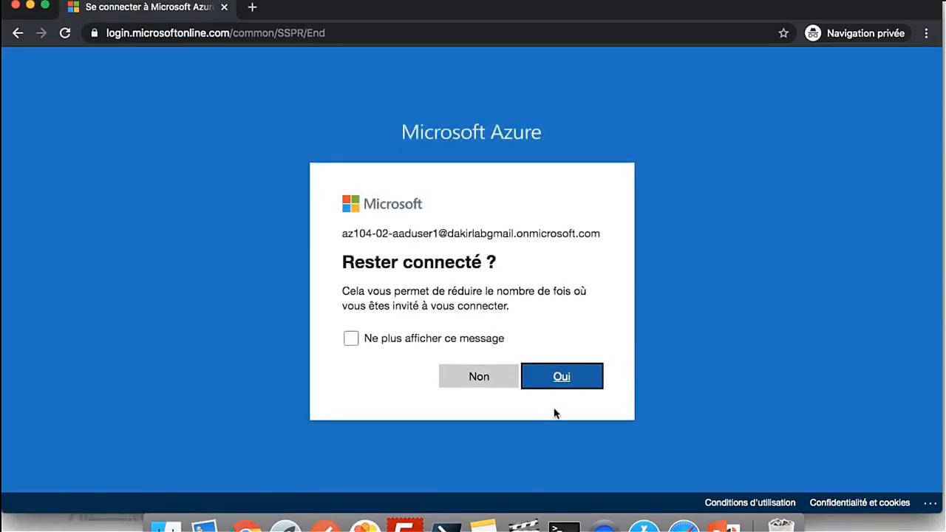
{"action": "left_click", "coordinate": [482, 381]}
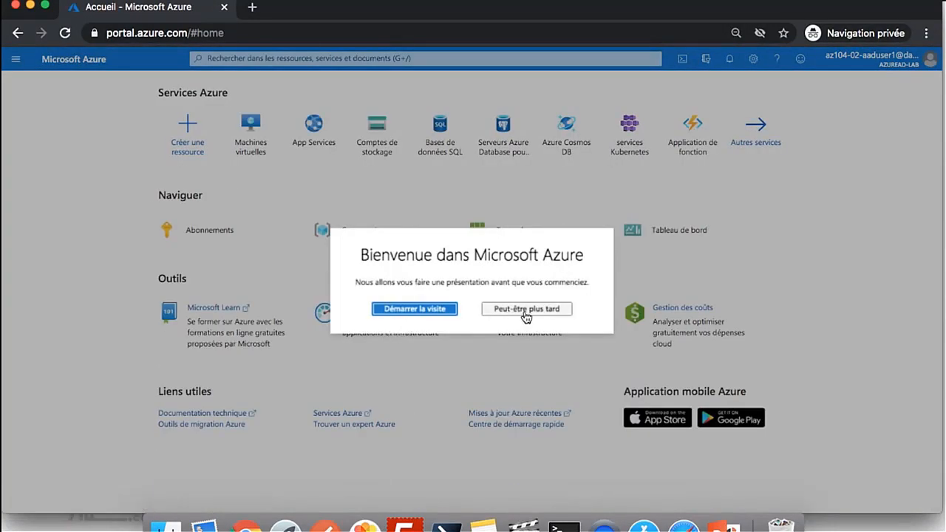
Skip the welcome tour and check All resources and Resource groups, showing only cloud-shell-storage-eastus.
{"action": "left_click", "coordinate": [526, 313]}
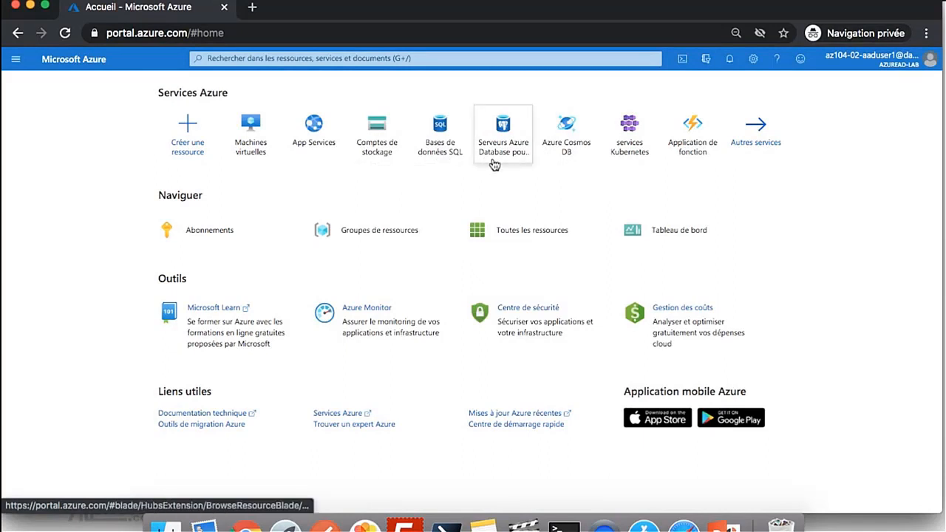
{"action": "left_click", "coordinate": [534, 233]}
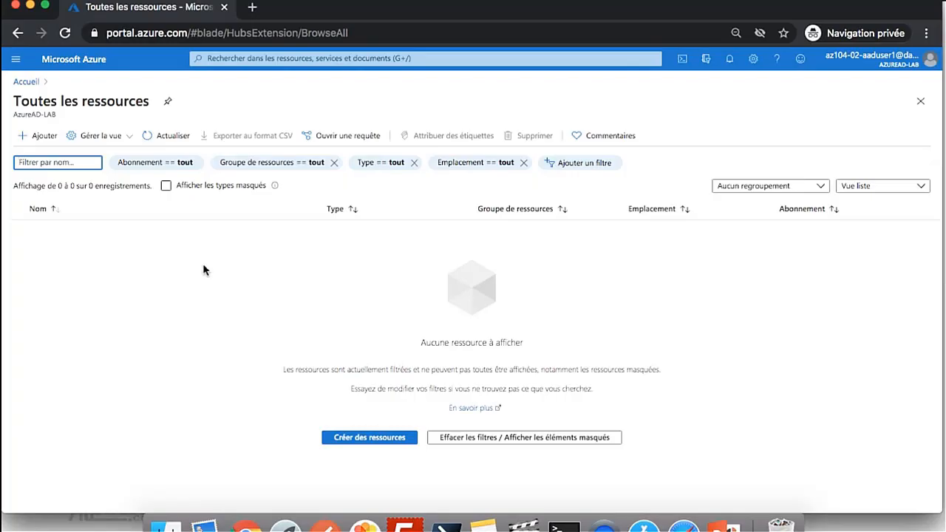
{"action": "left_click", "coordinate": [26, 82]}
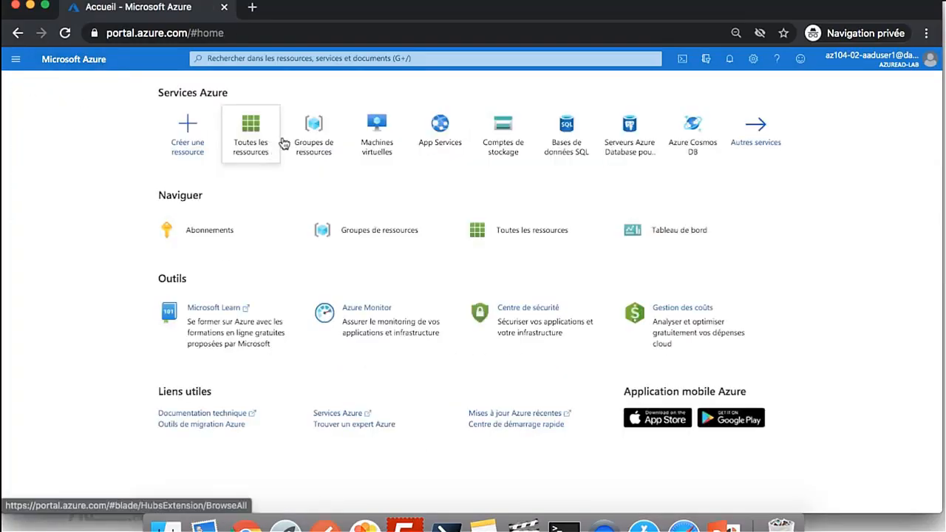
{"action": "left_click", "coordinate": [312, 135]}
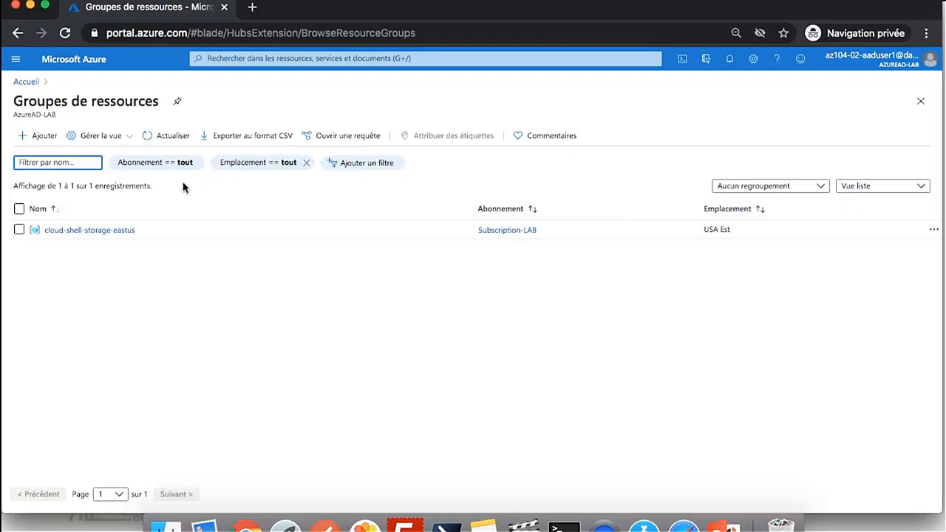
{"action": "left_click", "coordinate": [257, 59]}
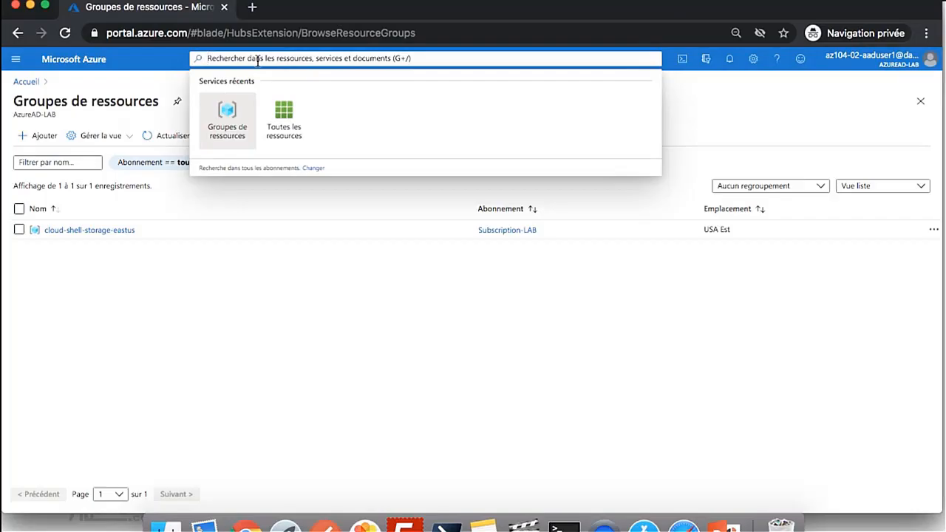
Start a new support request from Aide et support via a 'supp' search.
{"action": "type", "text": "supp"}
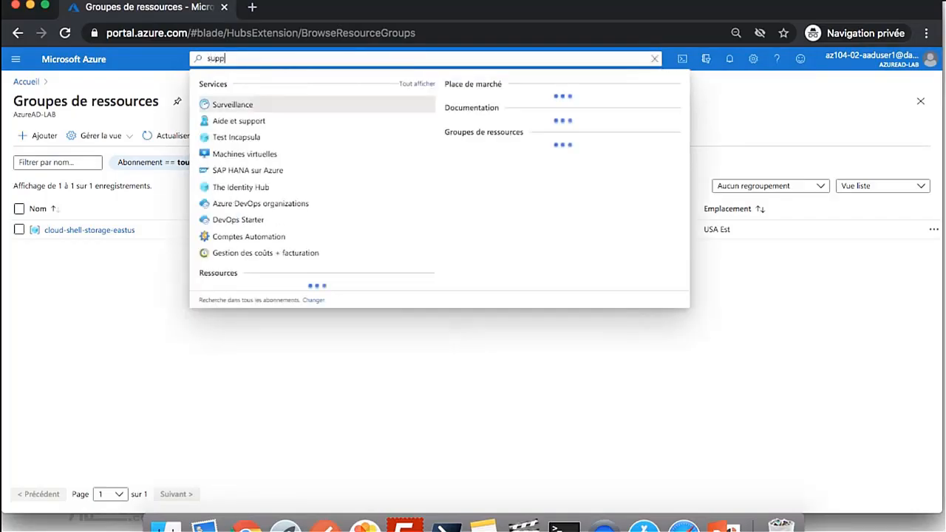
{"action": "left_click", "coordinate": [250, 106]}
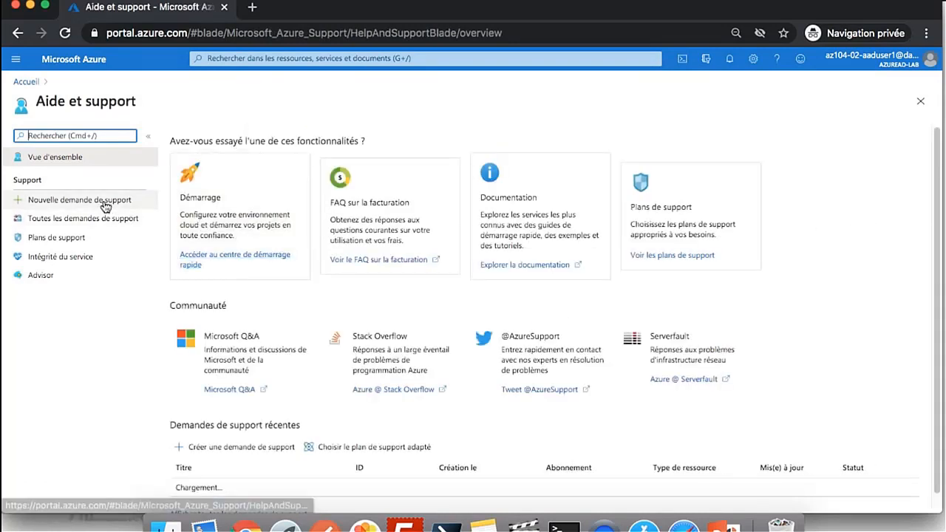
{"action": "left_click", "coordinate": [103, 201]}
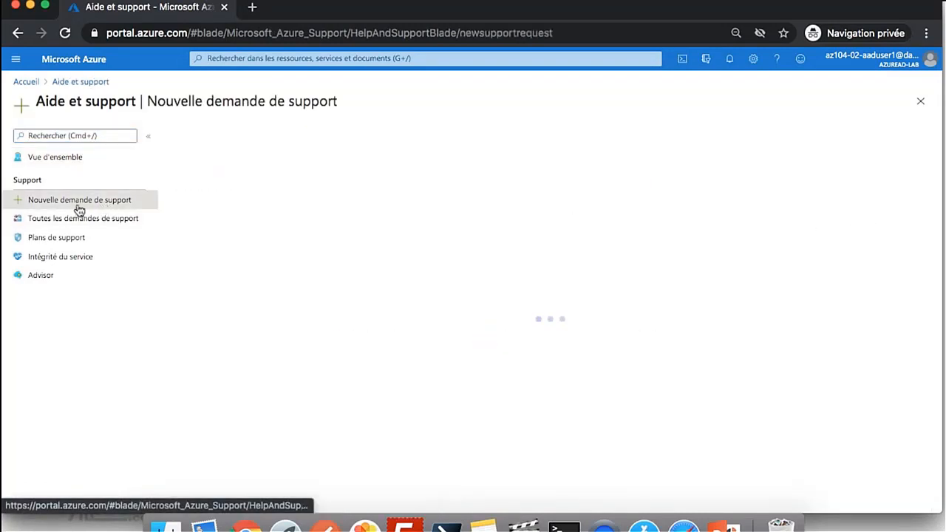
Set problem type to subscription management, subscription Subscription-LAB, and summary 'Probleme VM'.
{"action": "left_click", "coordinate": [460, 227]}
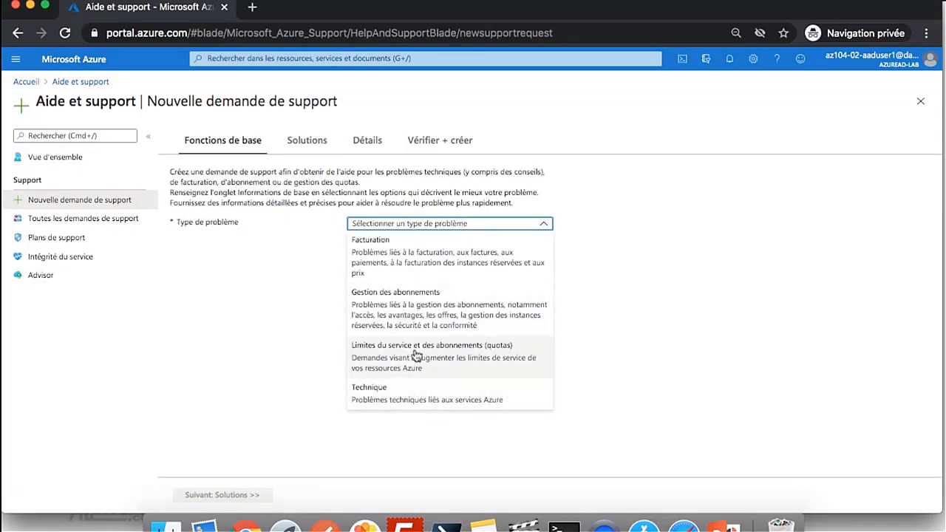
{"action": "left_click", "coordinate": [414, 322]}
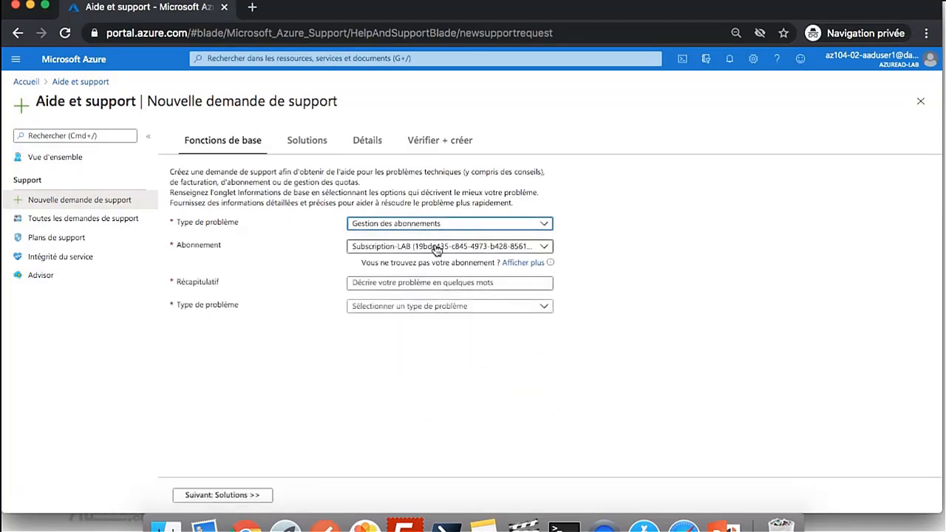
{"action": "left_click", "coordinate": [437, 247]}
{"action": "left_click", "coordinate": [442, 257]}
{"action": "left_click", "coordinate": [429, 283]}
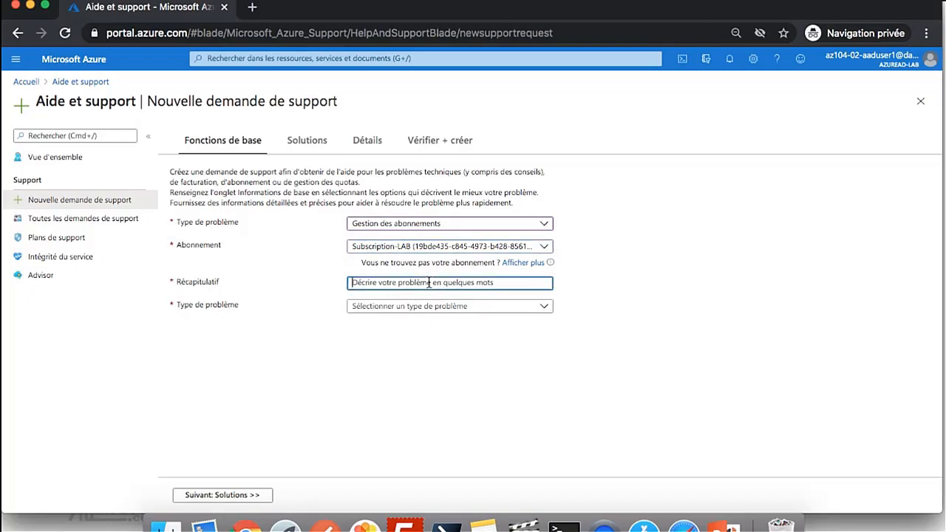
{"action": "type", "text": "Pr"}
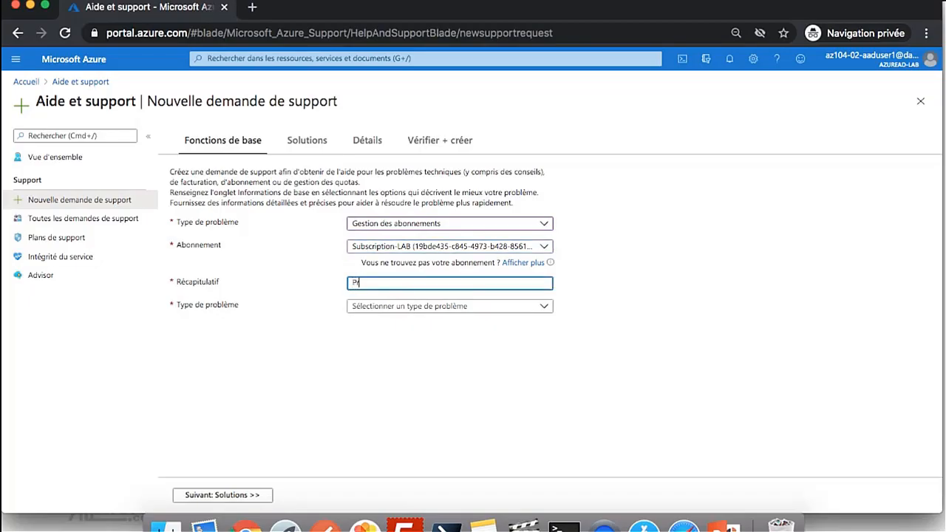
{"action": "type", "text": "obleme sa"}
{"action": "key", "text": "BackSpace"}
{"action": "key", "text": "BackSpace"}
{"action": "key", "text": "BackSpace"}
{"action": "type", "text": "VM"}
Choose reserved instance requests with the applying-new-reservations subtype and proceed to Solutions.
{"action": "left_click", "coordinate": [466, 309]}
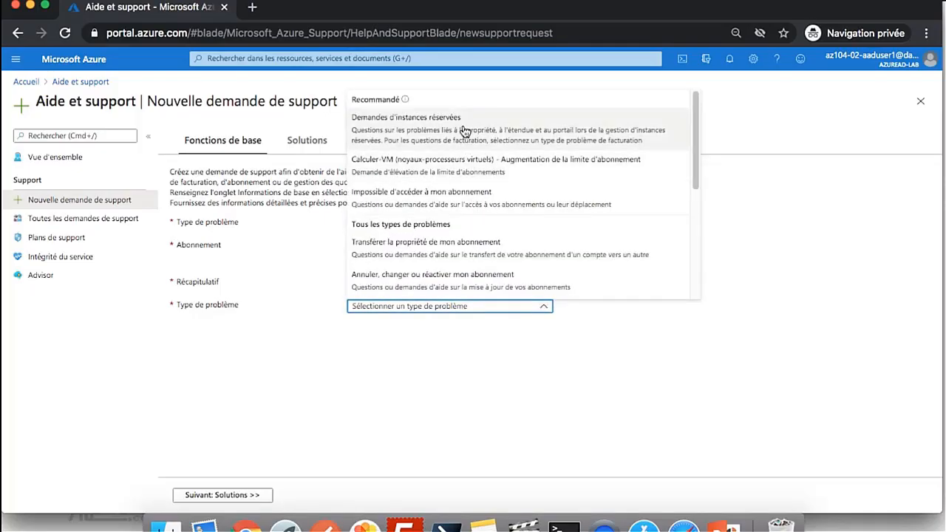
{"action": "left_click", "coordinate": [464, 131]}
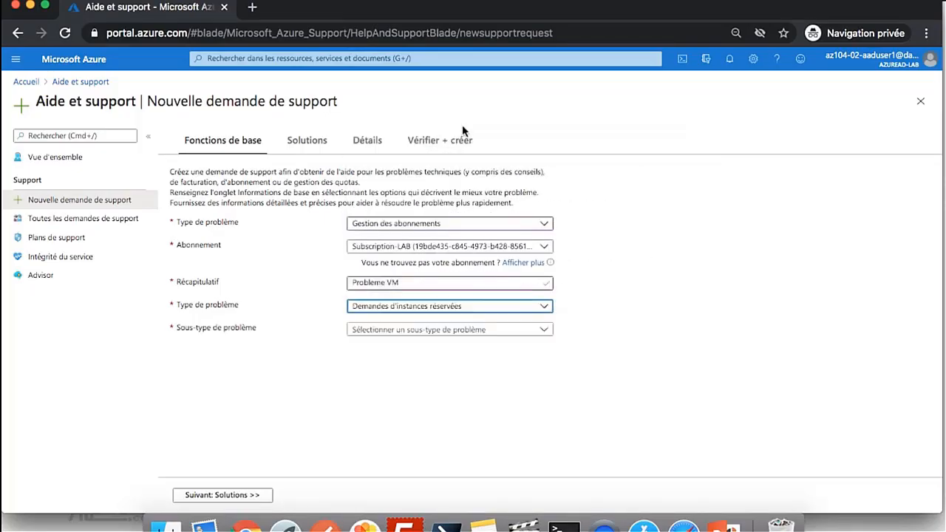
{"action": "left_click", "coordinate": [439, 337]}
{"action": "left_click", "coordinate": [424, 151]}
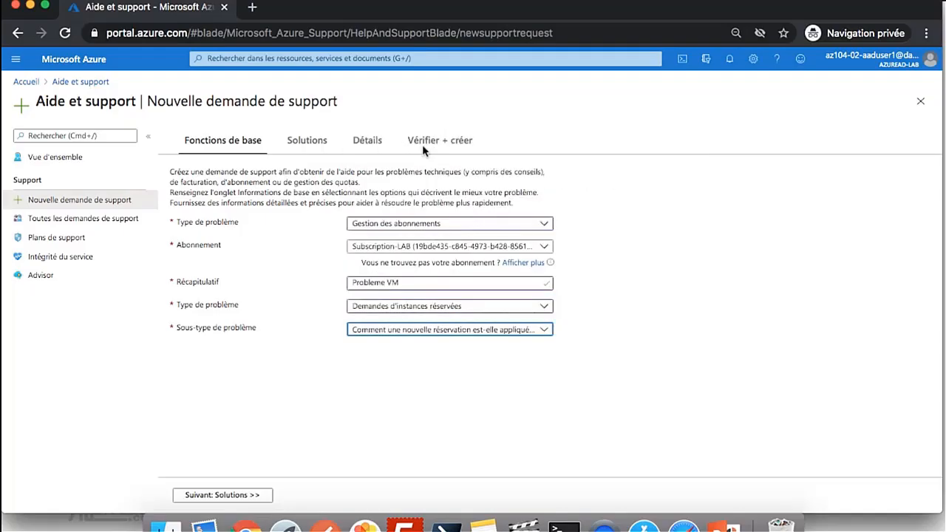
{"action": "left_click", "coordinate": [243, 500]}
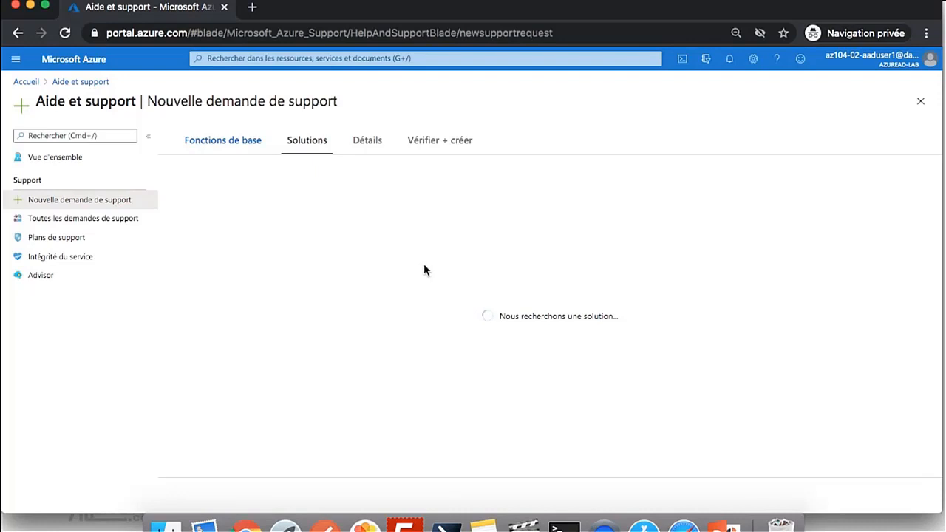
{"action": "scroll", "coordinate": [389, 337], "scroll_direction": "down", "scroll_amount": 1}
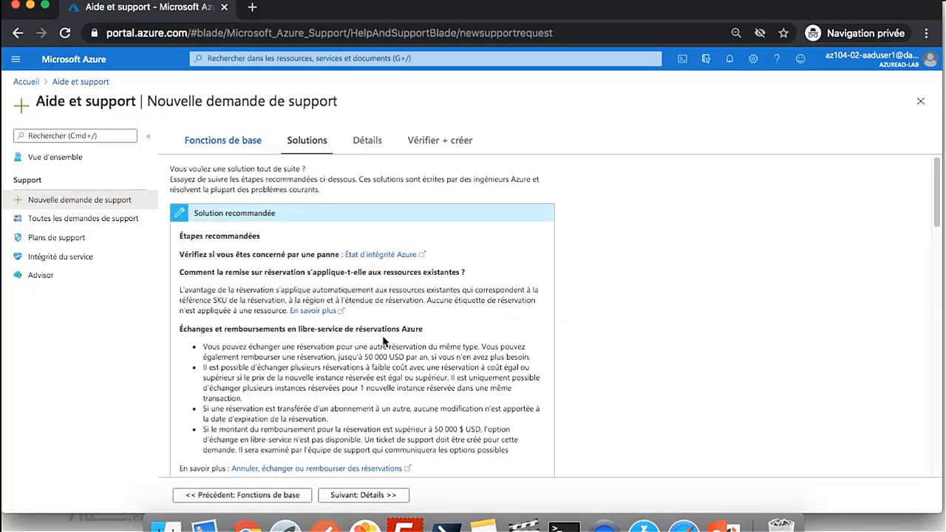
{"action": "scroll", "coordinate": [383, 337], "scroll_direction": "down", "scroll_amount": 1}
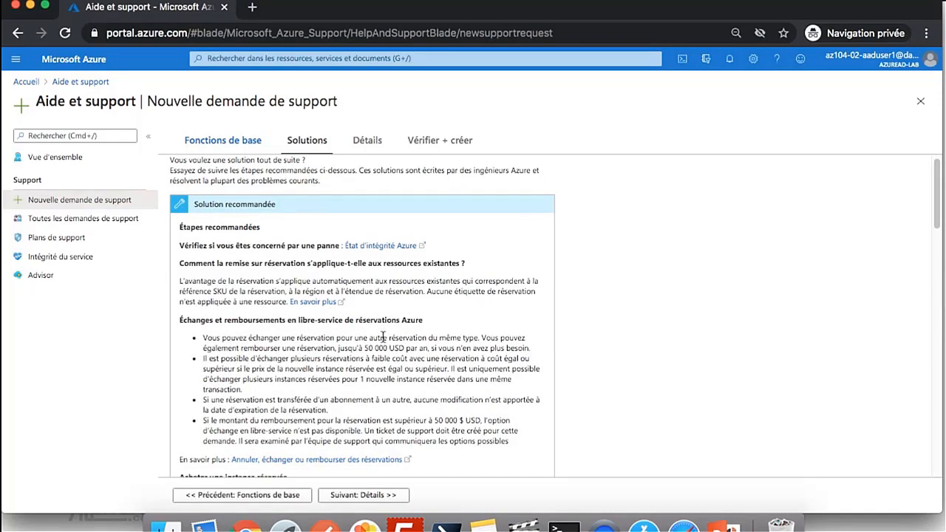